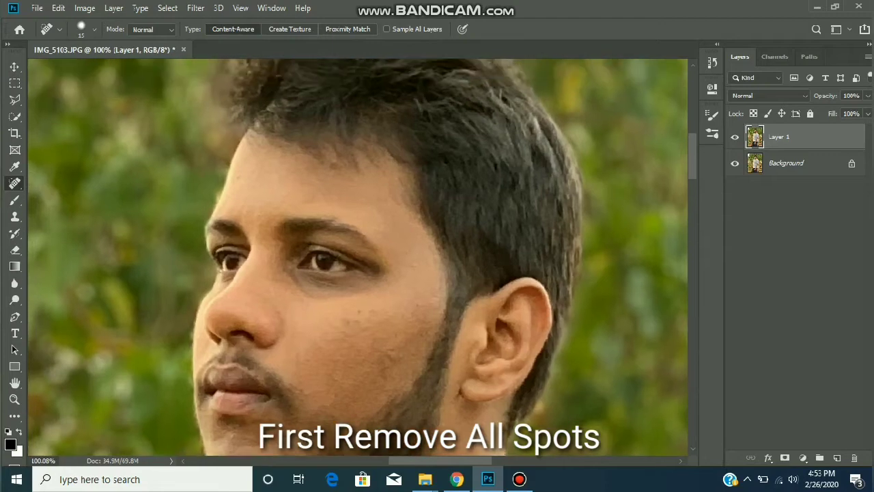
Step: Remove the skin spots from the forehead and cheek on Layer 1 with the content-aware Spot Healing Brush at size 15
left_click(335, 164)
scroll(390, 359, "down", 2)
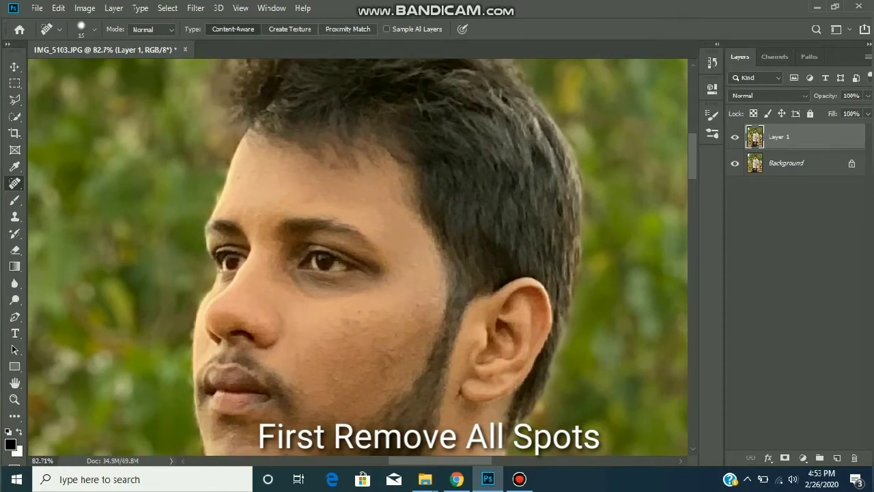
scroll(389, 359, "up", 2)
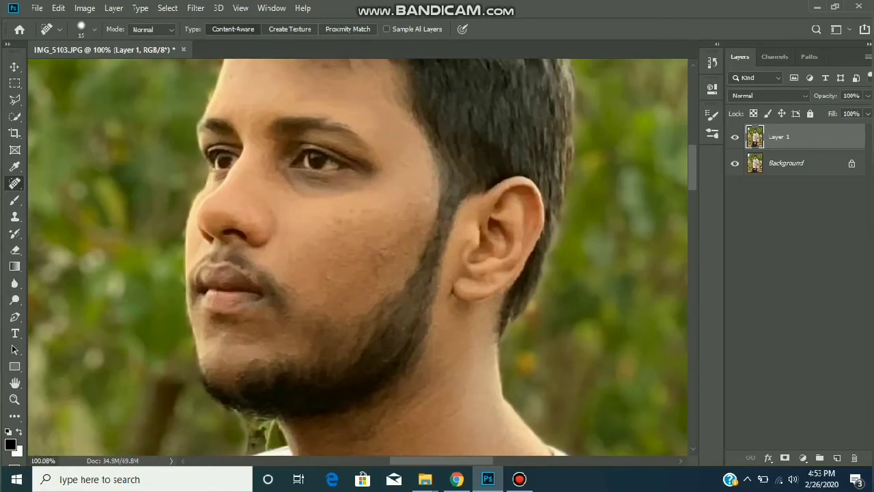
left_click(393, 252)
left_click(382, 251)
left_click(411, 200)
left_click(351, 207)
left_click(350, 221)
left_click(334, 220)
left_click(364, 211)
mouse_move(365, 211)
left_mouse_down()
mouse_move(332, 81)
mouse_move(306, 91)
mouse_move(299, 184)
mouse_move(454, 256)
left_mouse_up()
left_click(314, 117)
left_click_drag(315, 128, 300, 72)
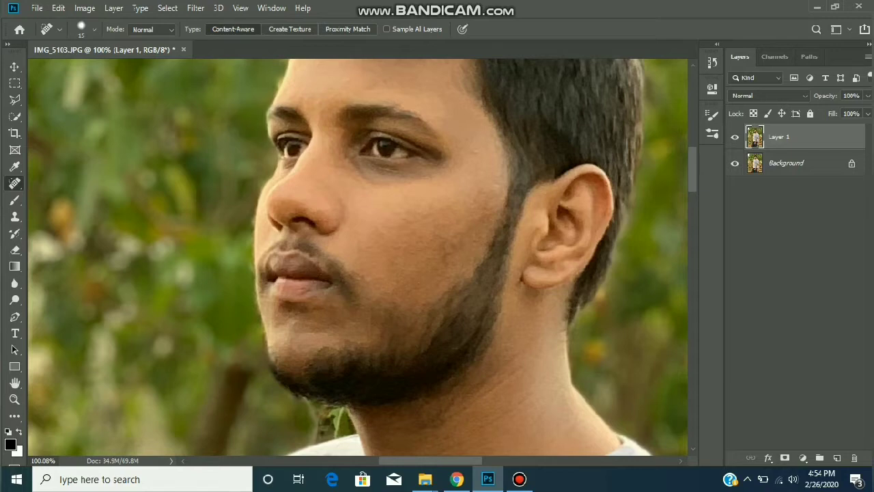
left_click_drag(368, 205, 316, 212)
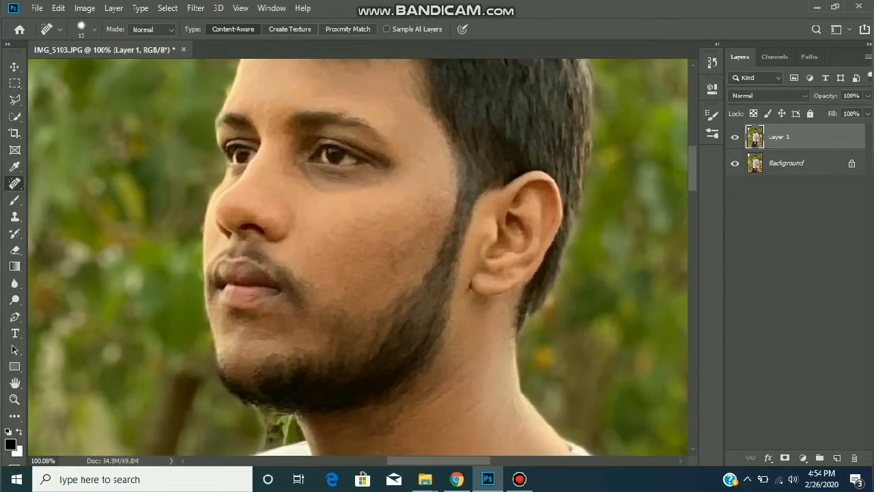
left_click_drag(397, 261, 441, 228)
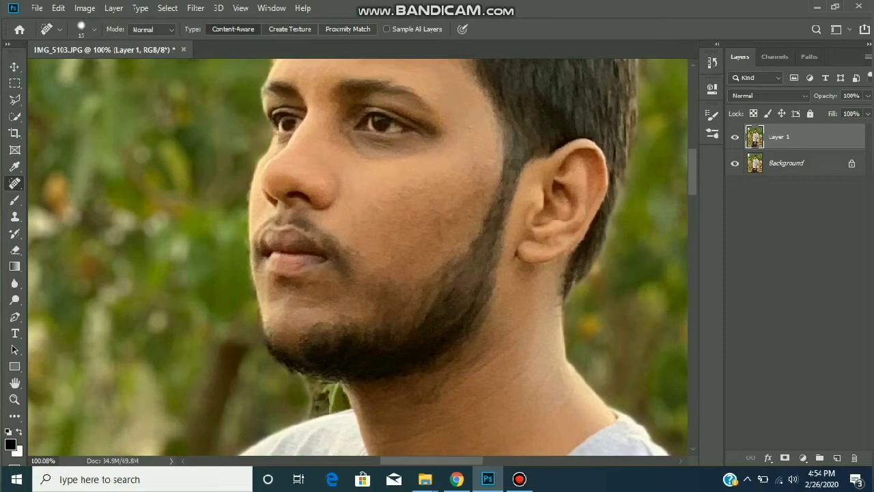
left_click_drag(293, 298, 219, 118)
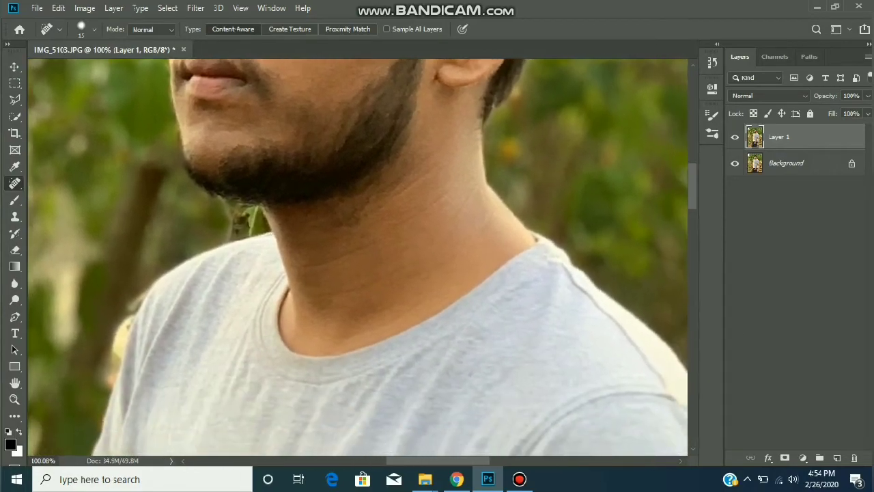
Step: Add a Curves adjustment above Layer 1 and raise the upper part of the RGB curve to brighten the photo
key("ctrl+0")
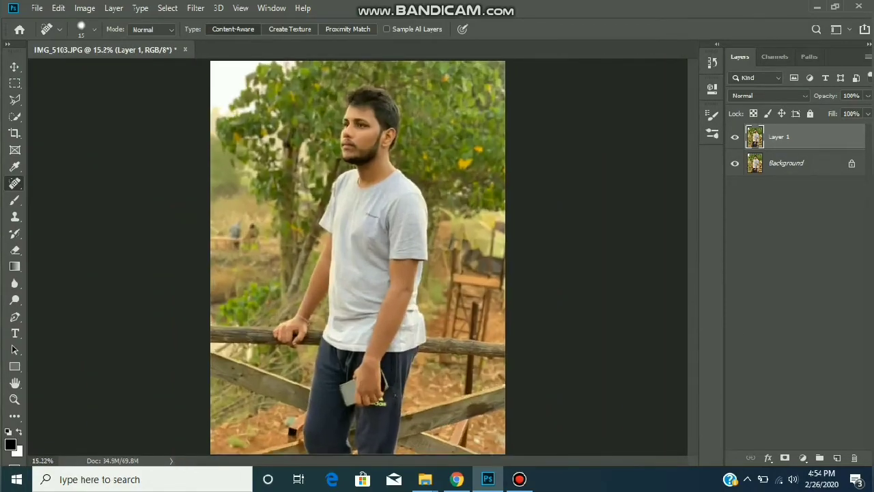
scroll(361, 284, "up", 4)
scroll(360, 284, "up", 2)
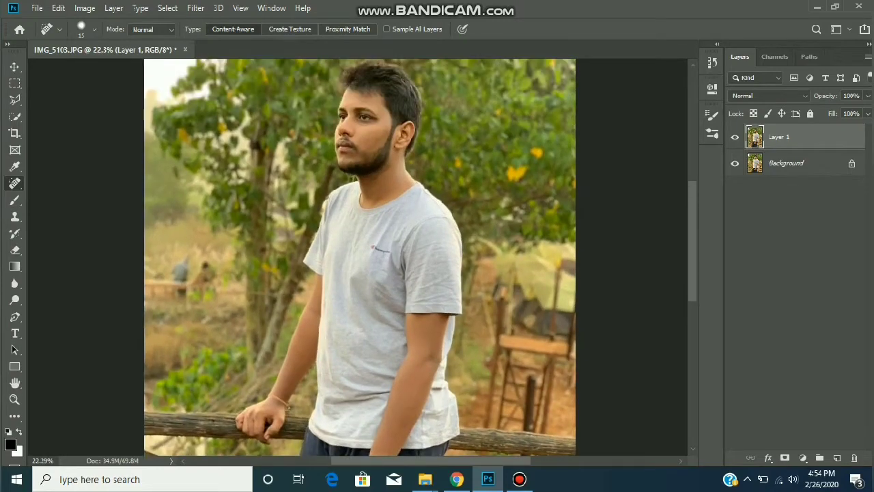
left_click(802, 458)
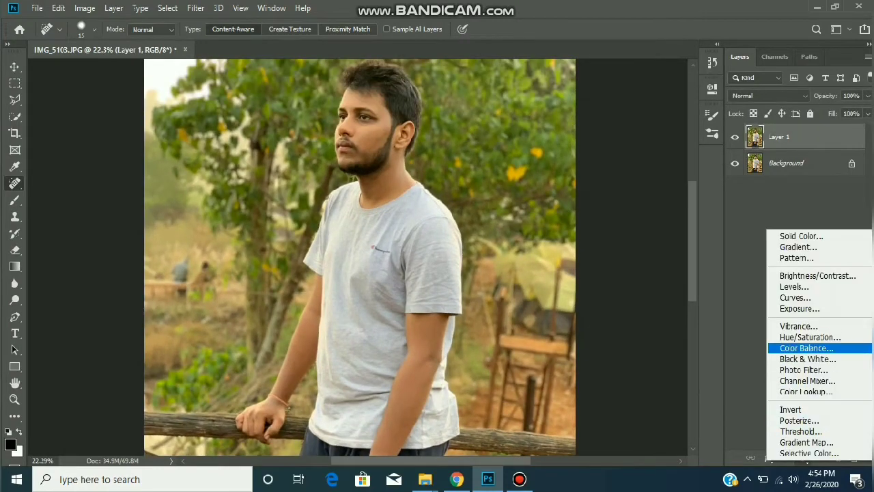
left_click(796, 297)
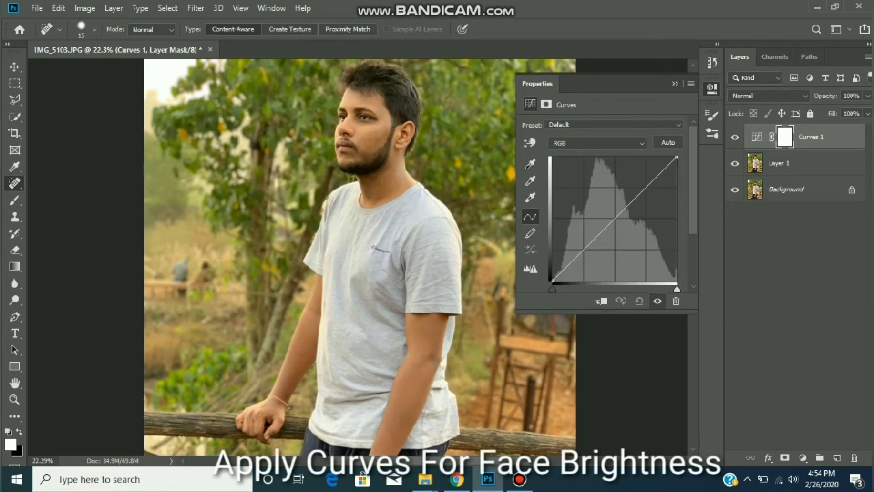
left_click_drag(652, 180, 653, 171)
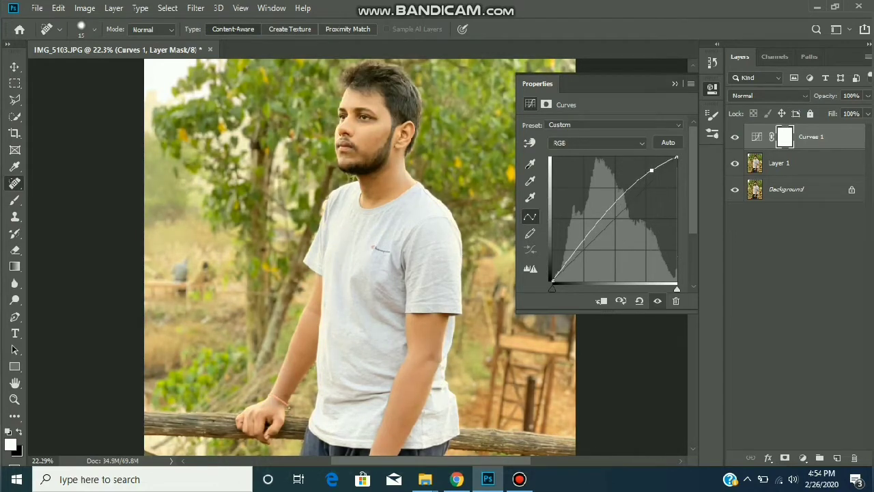
Step: Invert the Curves 1 layer mask to black and activate the Brush tool for painting on it
left_click(785, 136)
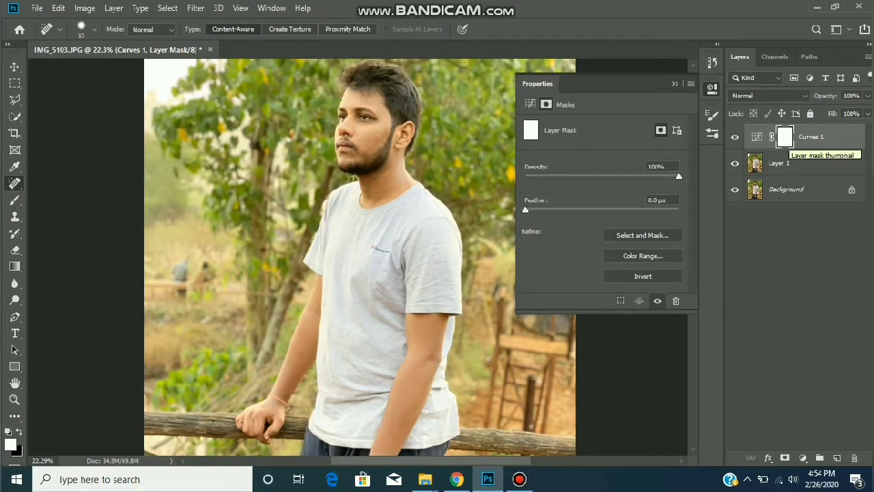
key("ctrl+i")
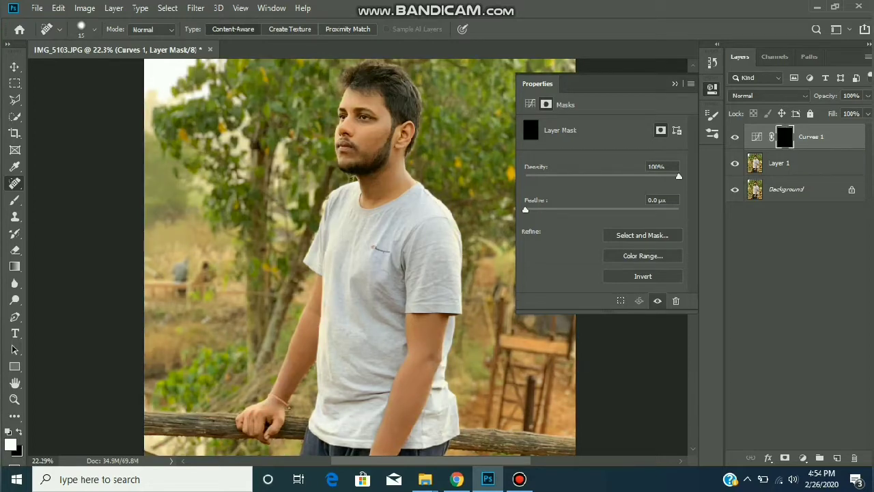
left_click(779, 162)
left_click(785, 137)
left_click(15, 199)
left_click(675, 83)
key("ctrl+0")
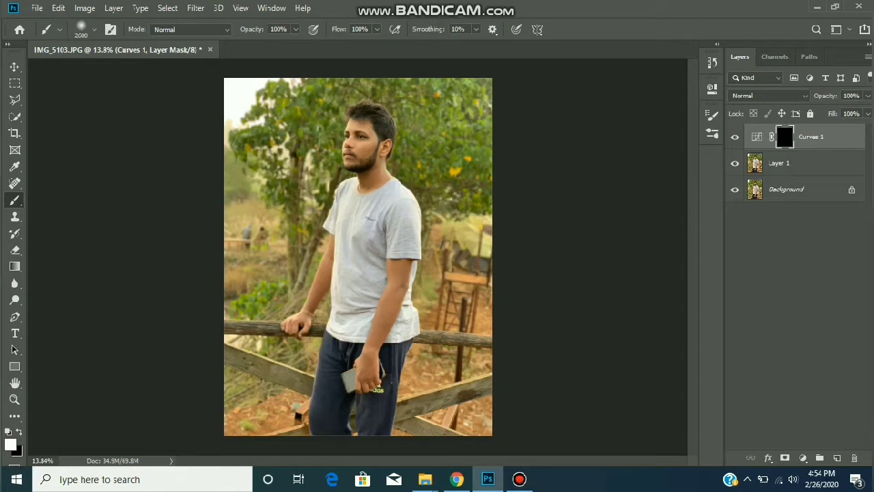
Step: Try white brush dabs over the face on the Curves 1 mask, at 100% and at 44% opacity with 84% flow, and undo them
left_click(376, 160)
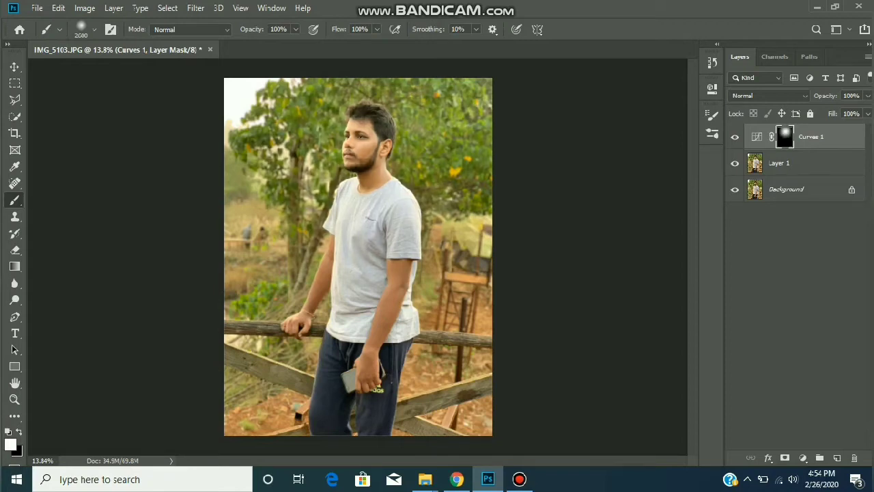
key("ctrl+z")
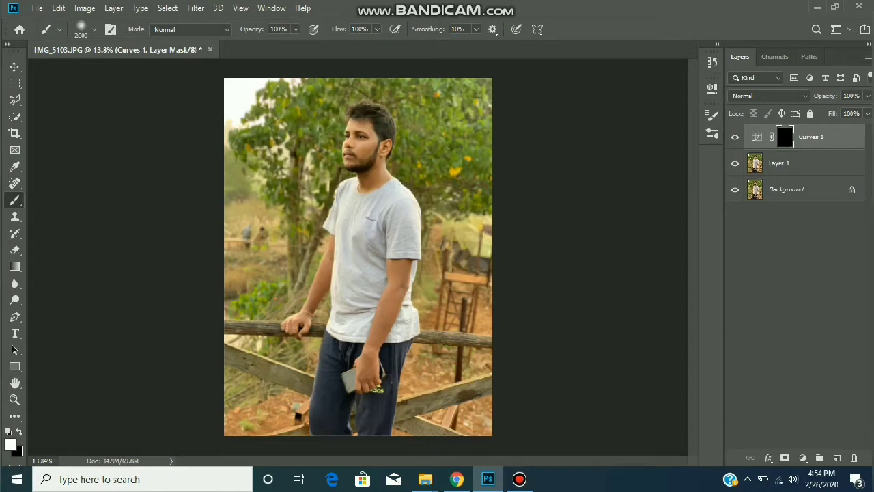
key("5")
key("3")
key("shift+8")
key("shift+4")
left_click(370, 148)
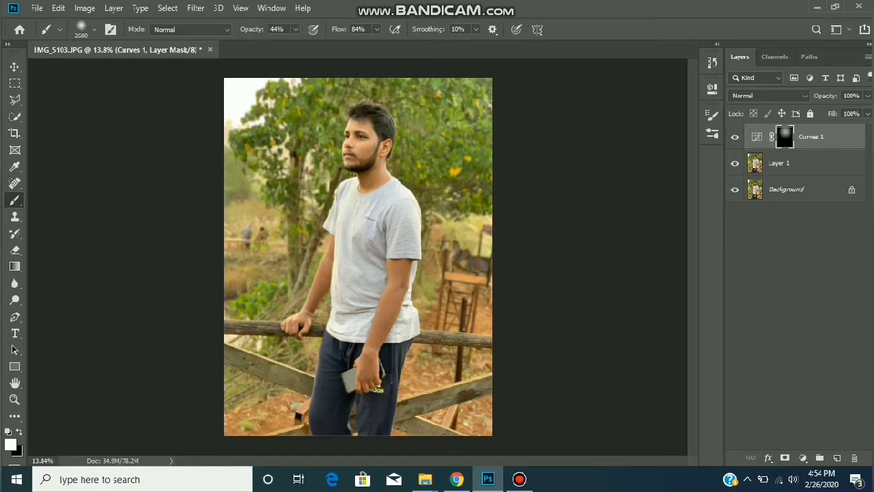
key("ctrl+z")
key("ctrl+z")
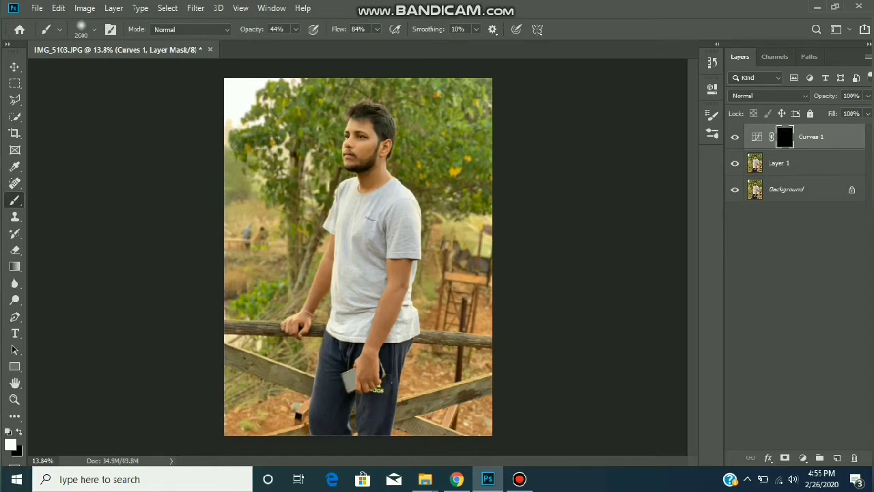
Step: Reveal the brightening on the face by painting white on the Curves 1 mask at 68% opacity and 100% flow
key("5")
key("6")
key("shift+0")
key("6")
key("9")
key("6")
key("8")
left_click(365, 153)
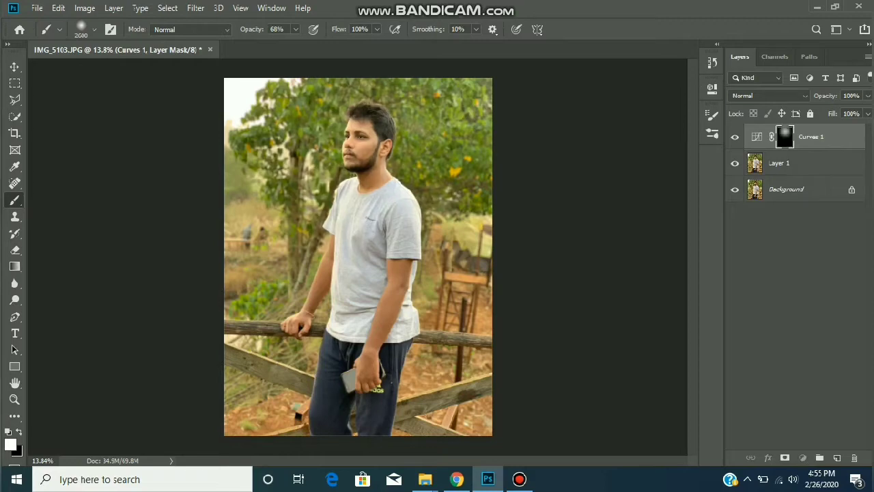
Step: Add a second Curves adjustment directly above Layer 1 and pull its lower curve down to darken the photo
left_click(779, 162)
left_click(803, 458)
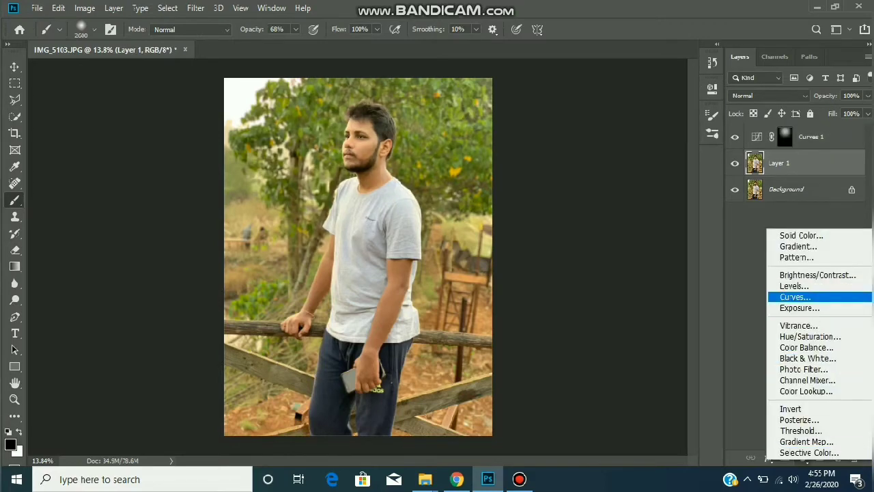
left_click(795, 297)
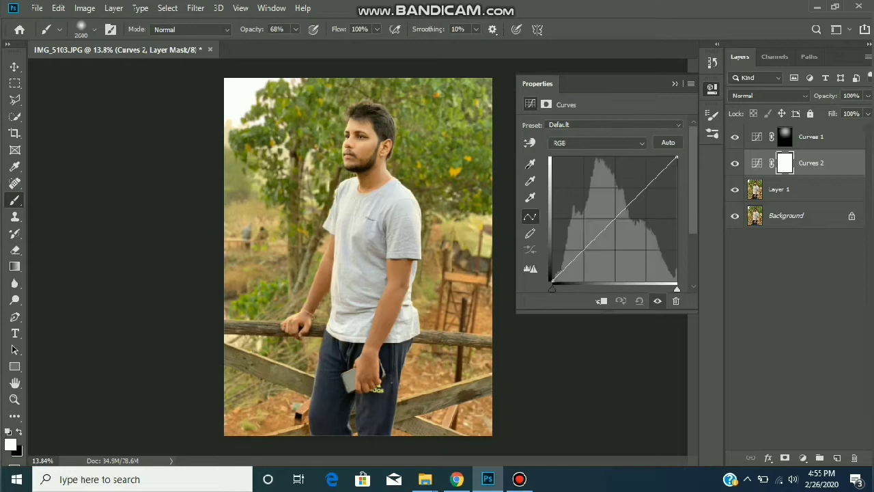
mouse_move(580, 254)
left_mouse_down()
mouse_move(567, 198)
mouse_move(579, 254)
mouse_move(594, 260)
mouse_move(575, 258)
mouse_move(585, 265)
mouse_move(573, 252)
mouse_move(576, 268)
left_mouse_up()
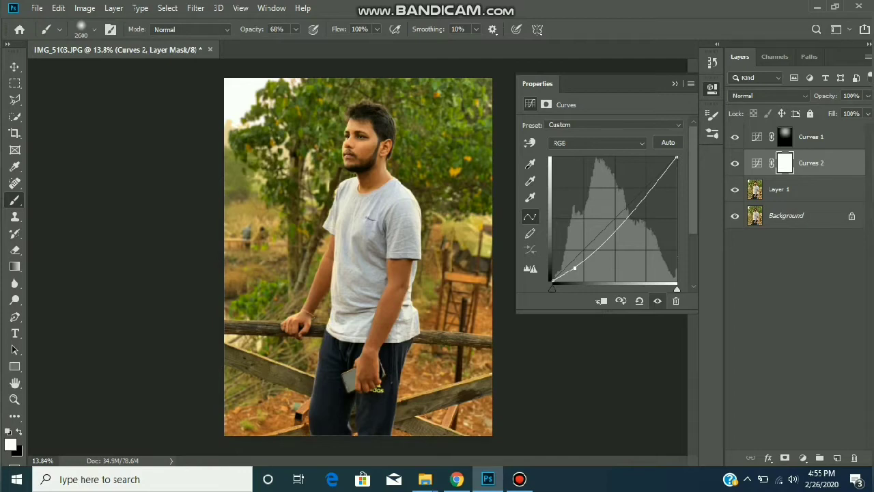
Step: Darken the Curves 2 shadows slightly more and paint black on its mask over the man's face and lower torso
left_click(785, 163)
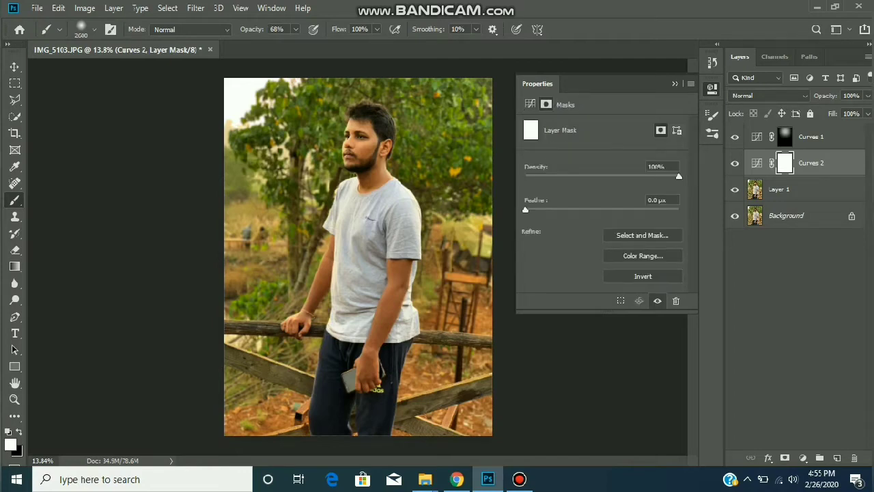
key("x")
left_click(368, 158)
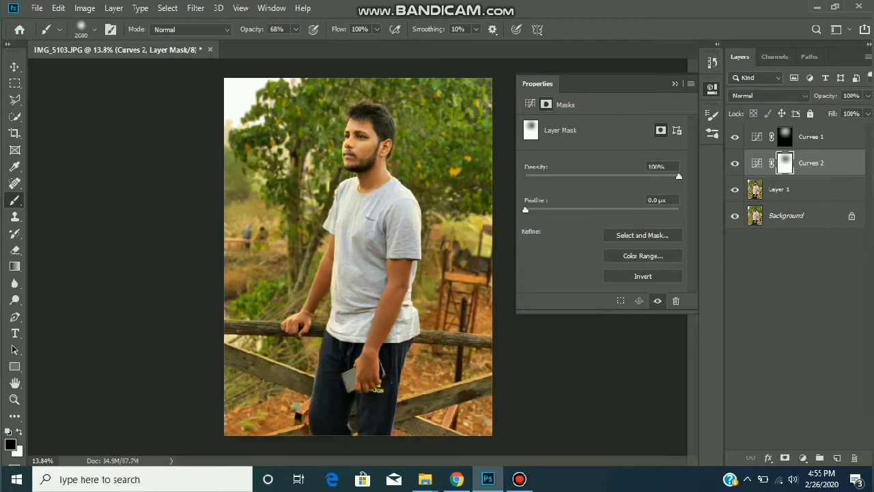
key("ctrl+z")
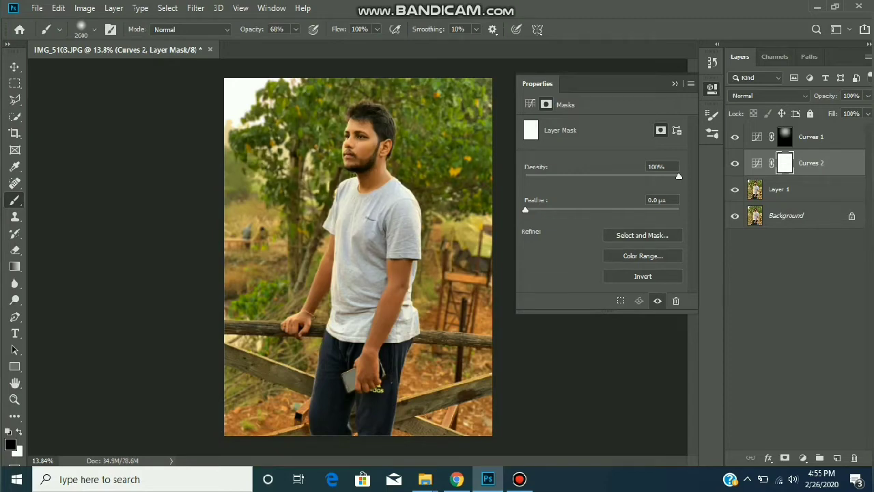
mouse_move(575, 269)
left_mouse_down()
mouse_move(583, 272)
mouse_move(576, 270)
left_mouse_up()
left_click(785, 163)
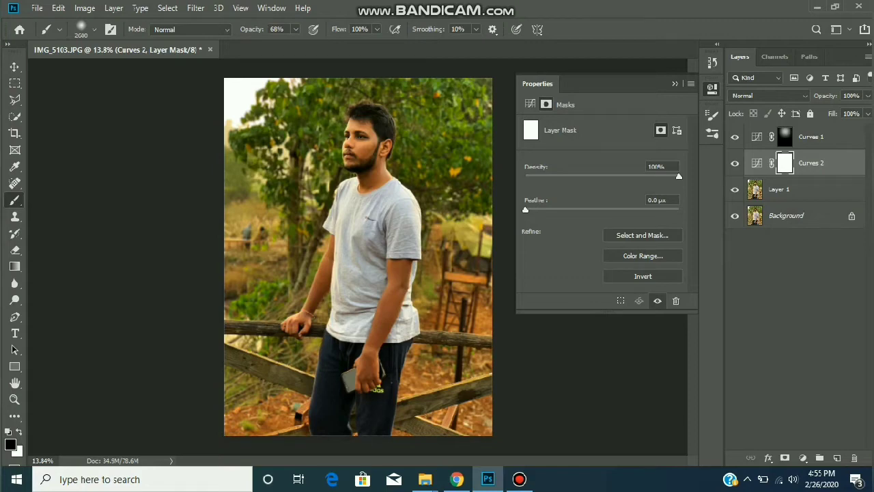
left_click(369, 158)
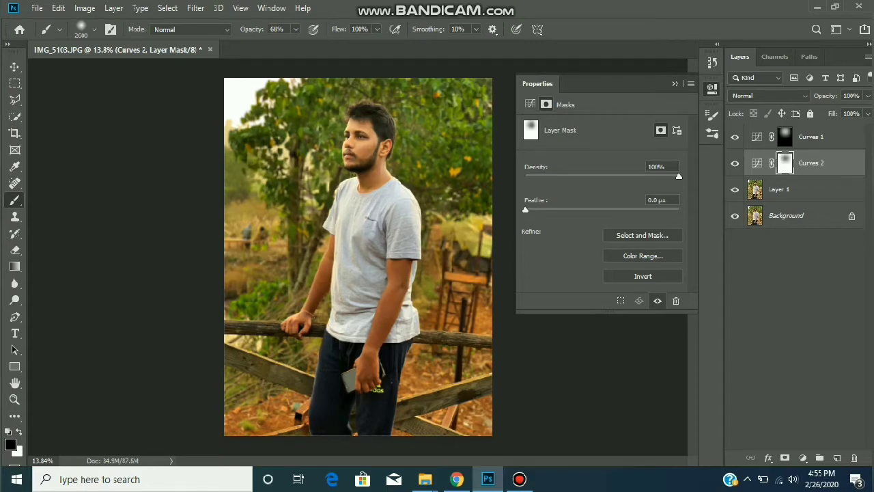
left_click(357, 298)
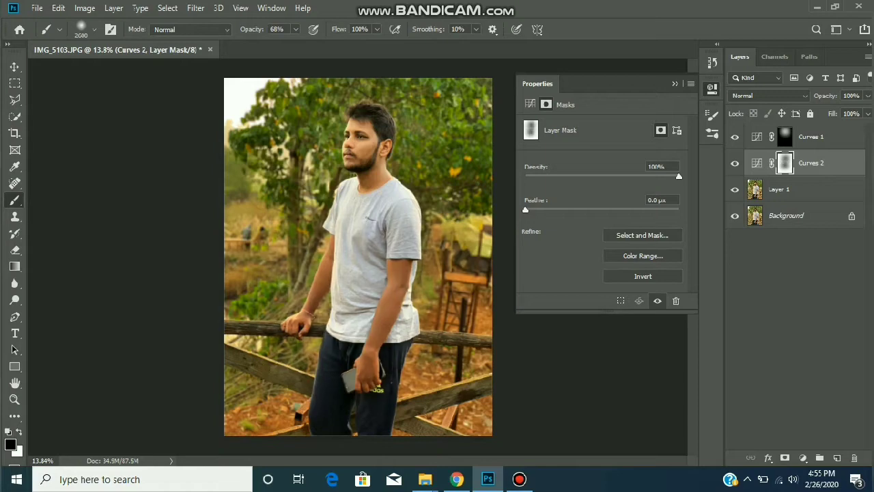
Step: Toggle the visibility of Curves 2 and Curves 1 to compare the photo with and without each adjustment
left_click(735, 164)
left_click(735, 163)
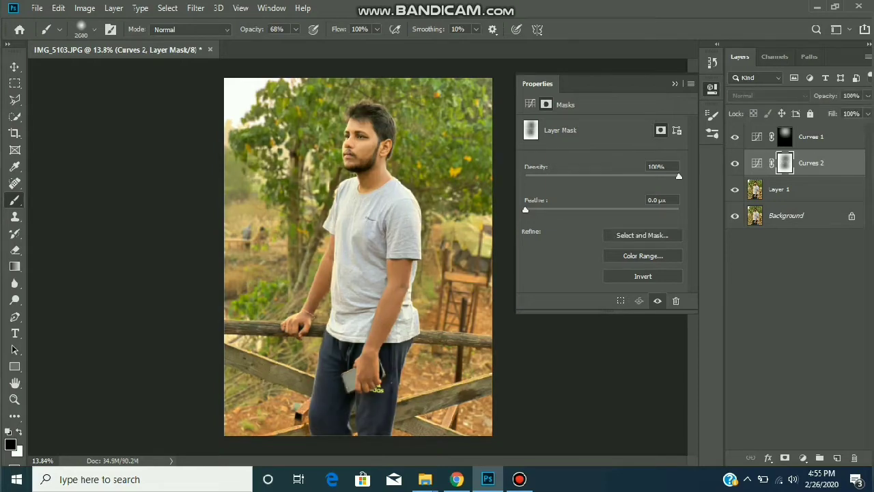
left_click(734, 137)
left_click(734, 137)
left_click(778, 301)
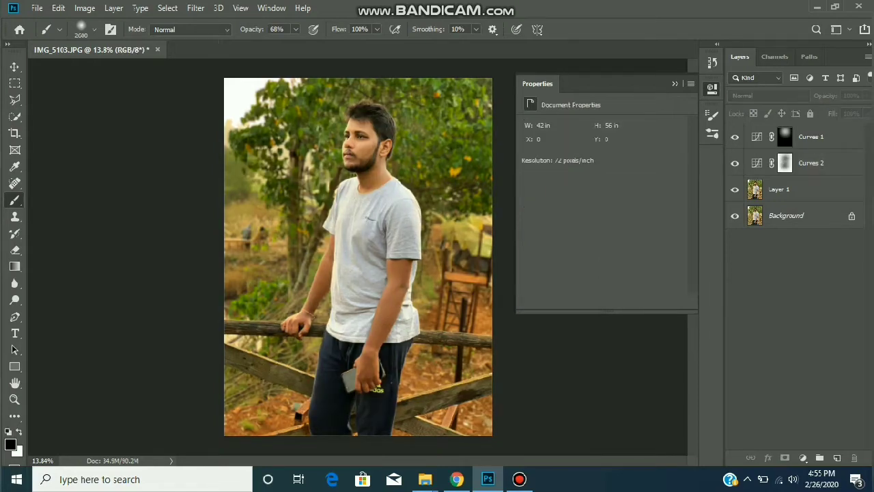
scroll(354, 158, "up", 7)
scroll(354, 157, "down", 7)
Step: Lower the opacity of the Curves 1 layer and toggle its visibility to compare the face brightness
left_click(812, 136)
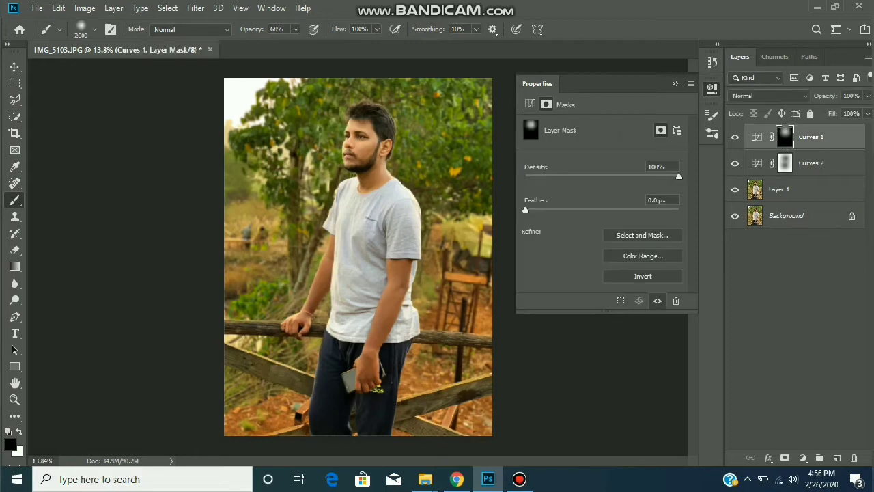
left_click(734, 137)
left_click_drag(825, 96, 806, 96)
left_click(785, 293)
left_click(734, 137)
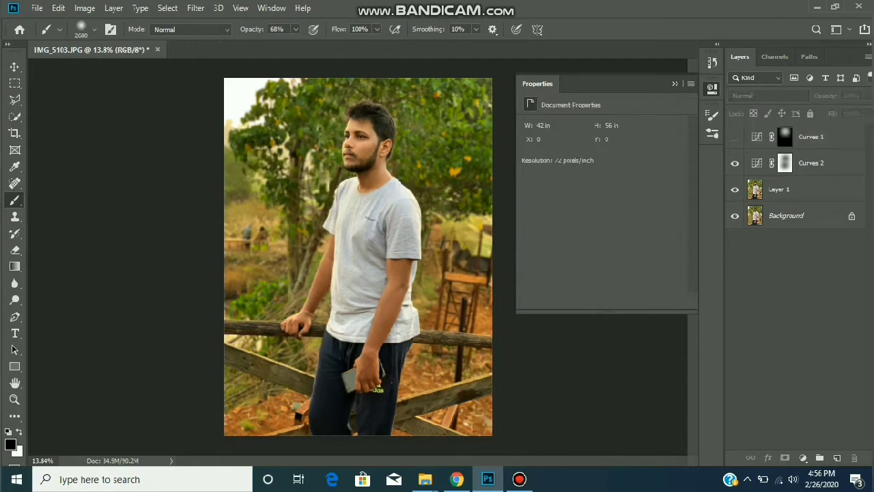
left_click(735, 137)
Step: Clip both Curves adjustments to Layer 1 and toggle Layer 1's visibility for a before-and-after comparison
left_click(735, 189)
key("ctrl+alt+g")
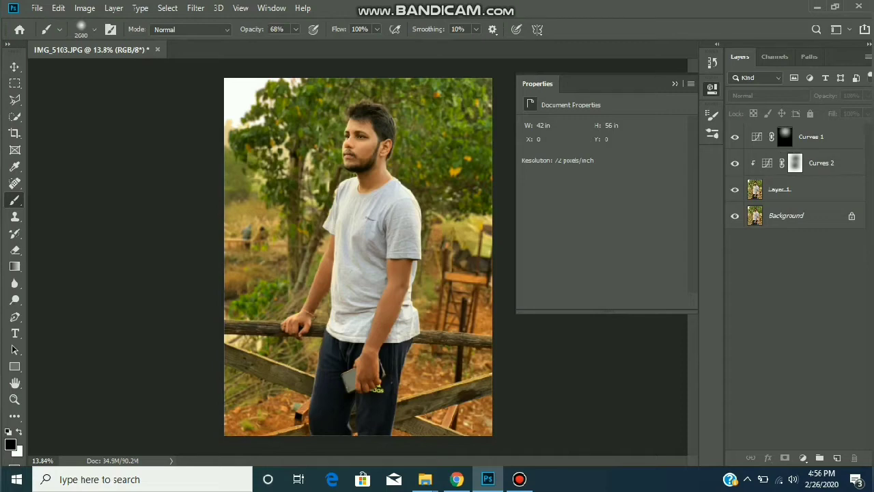
left_click(785, 150, "alt")
left_click(735, 189)
left_click(734, 189)
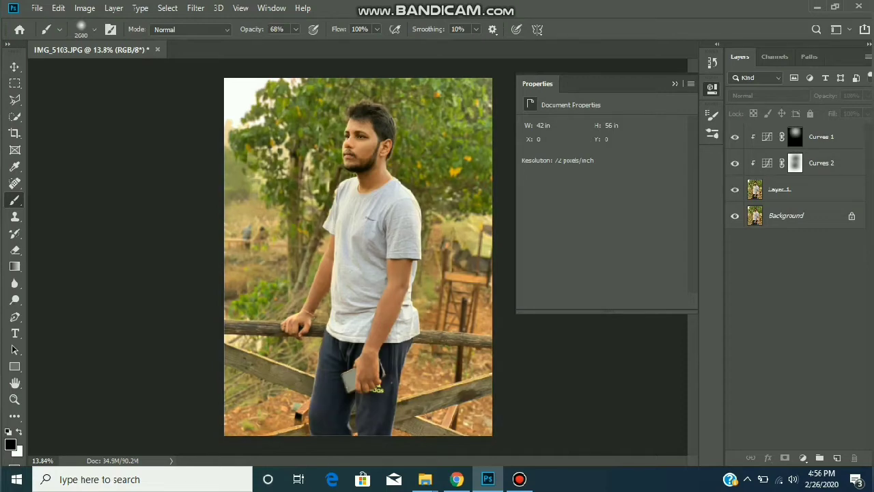
left_click(806, 190)
right_click(799, 241)
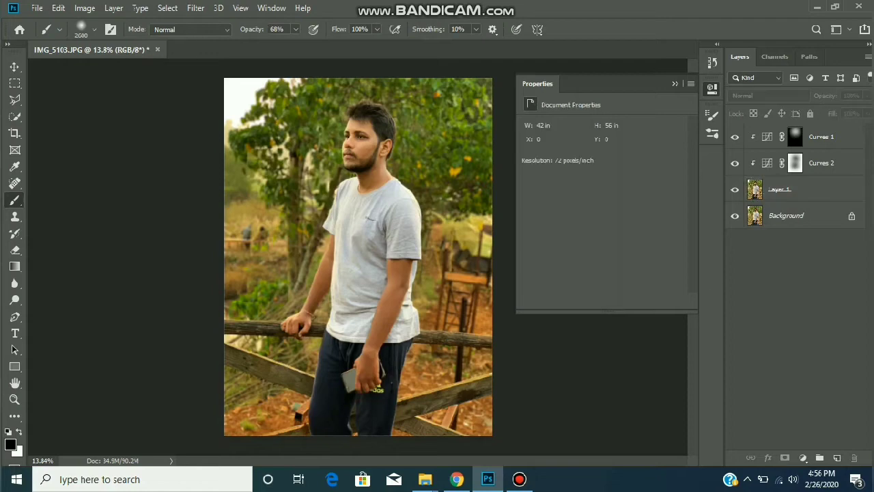
Step: Merge Layer 1 and its two clipped Curves adjustments into a single layer
left_click(806, 189)
left_click(806, 189)
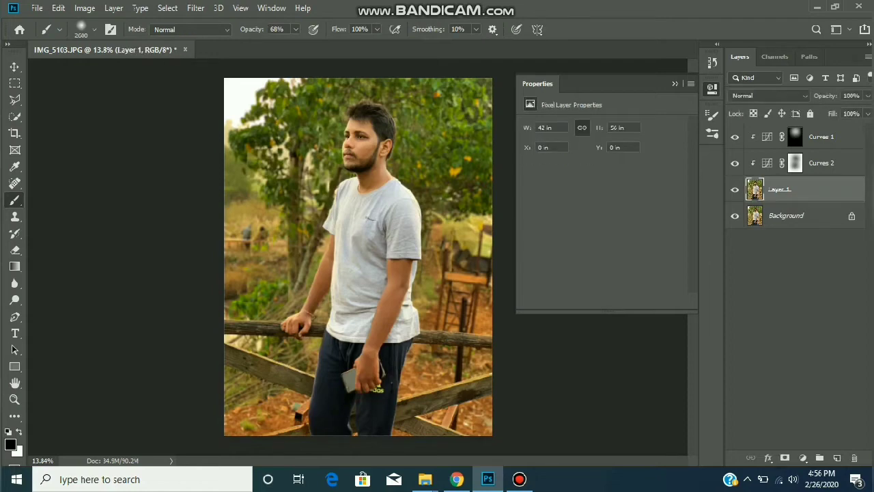
left_click(822, 137, "shift")
right_click(779, 189)
left_click(704, 379)
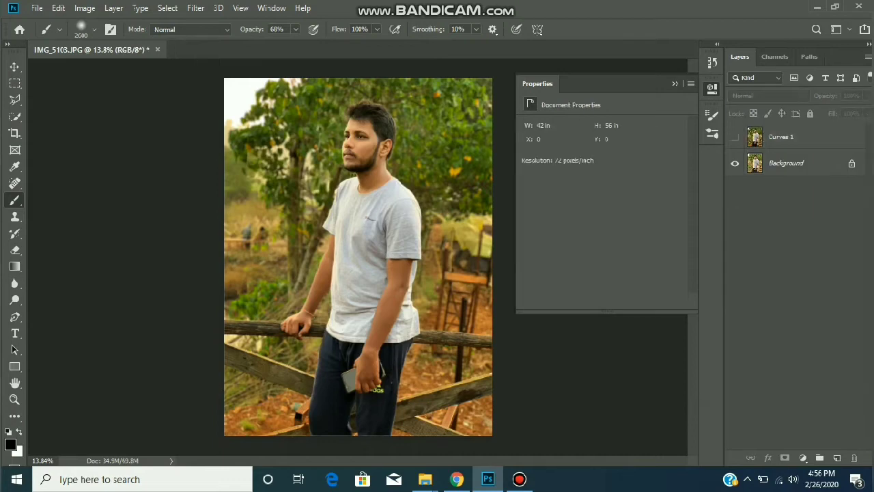
Step: Toggle the merged layer's visibility to compare the retouched photo with the original background
left_click(735, 137)
left_click(734, 138)
left_click(735, 138)
Step: Open the Camera Raw Filter on the merged Curves 1 layer and display its Effects settings
left_click(781, 137)
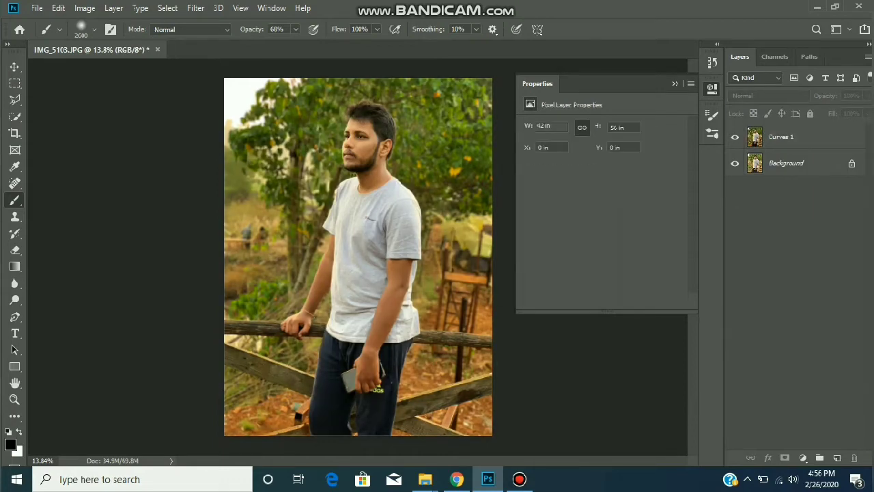
left_click(196, 8)
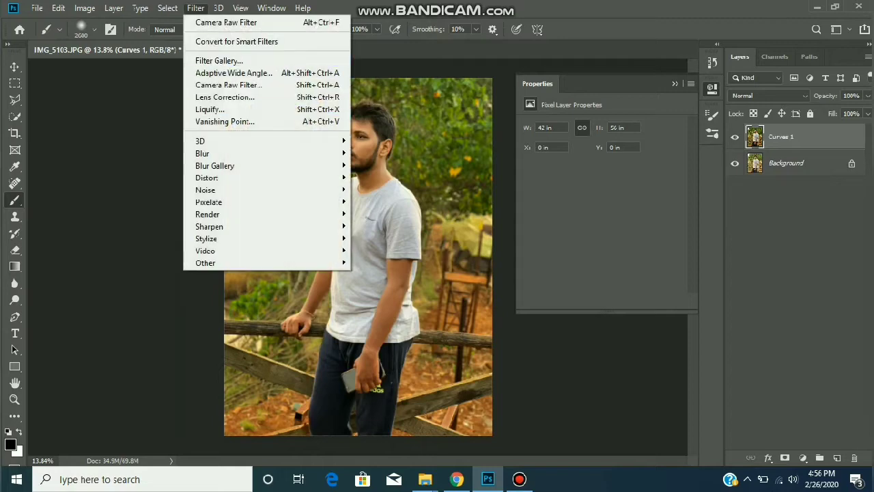
left_click(229, 85)
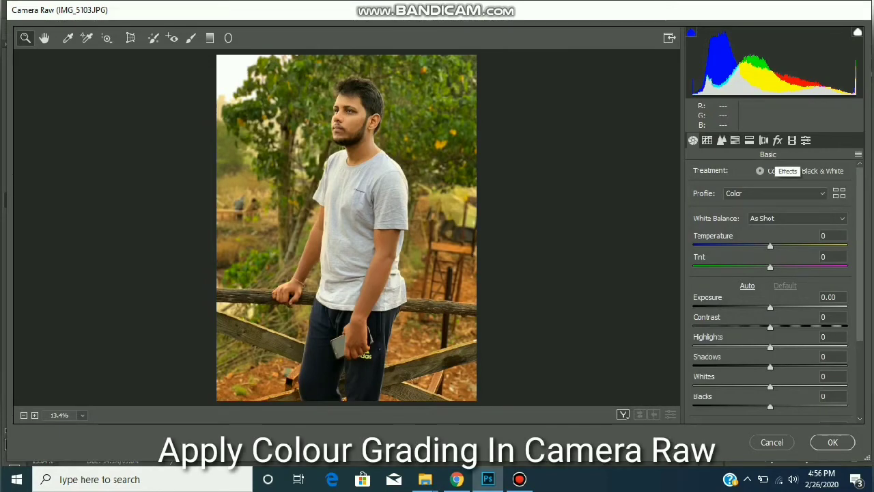
left_click(778, 140)
left_click(792, 140)
left_click(806, 140)
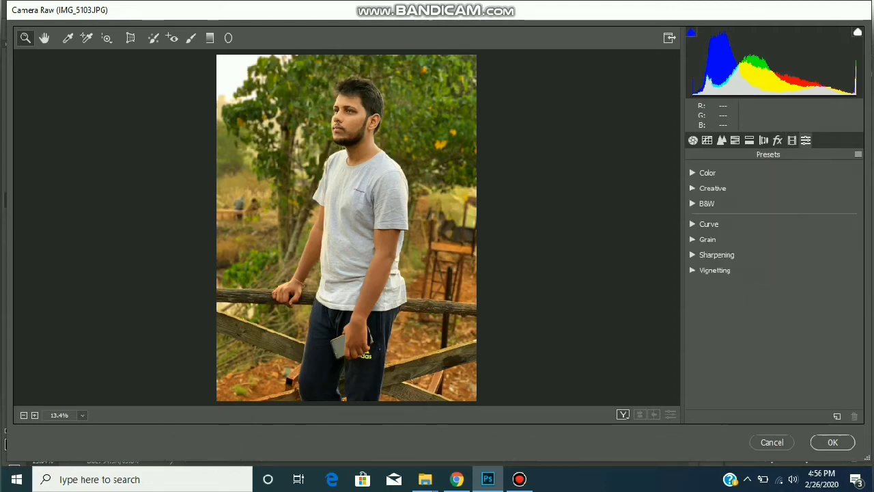
left_click(792, 140)
left_click(778, 140)
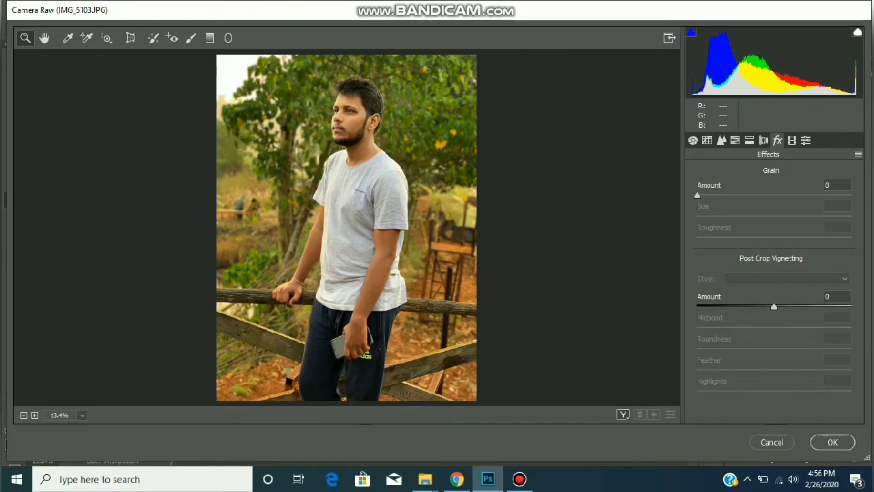
Step: Try a hard-edged post-crop vignette with amount -100, midpoint 43 and feather 10
left_click_drag(773, 306, 696, 306)
left_click_drag(756, 328, 780, 328)
left_click_drag(773, 370, 712, 370)
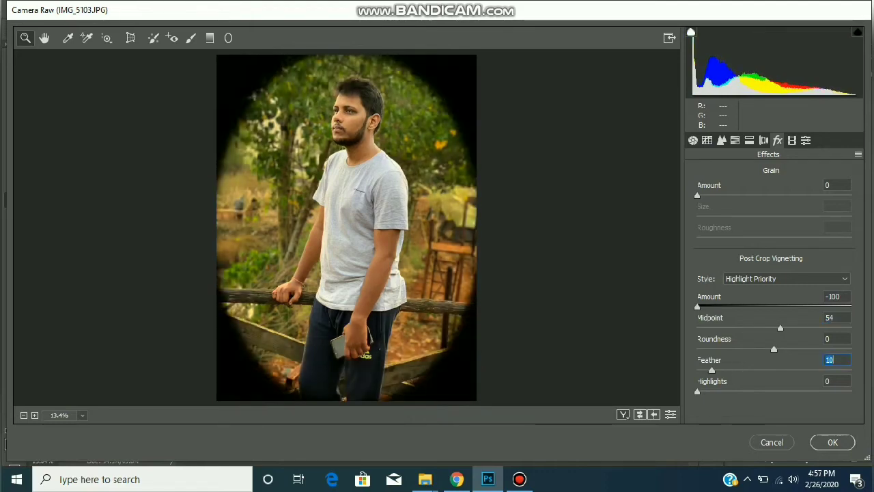
left_click_drag(781, 327, 763, 328)
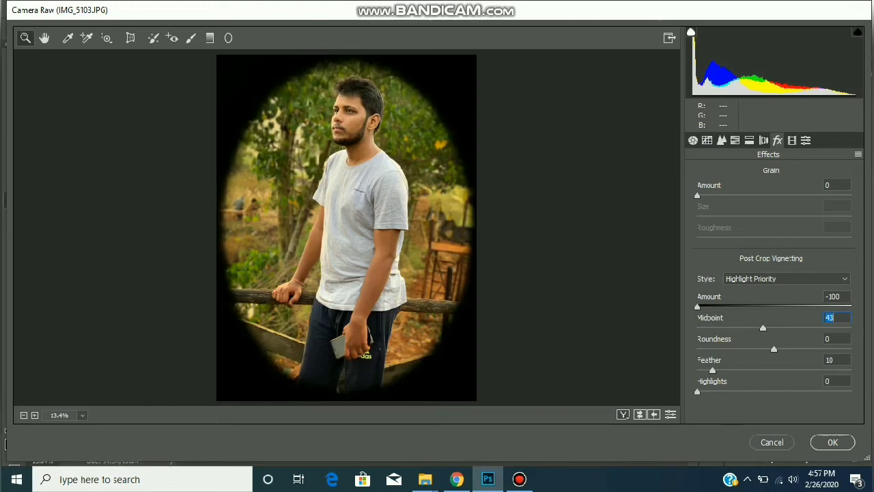
Step: Soften the post-crop vignette to amount -64, midpoint 57, roundness -2 and feather 61
left_click_drag(713, 370, 780, 328)
left_click_drag(697, 306, 725, 307)
mouse_move(780, 328)
left_mouse_down()
mouse_move(769, 328)
mouse_move(784, 327)
left_mouse_up()
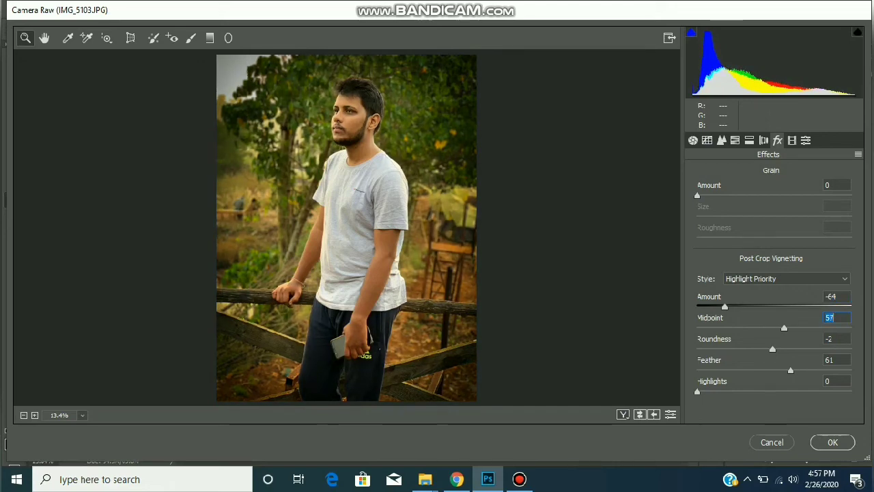
Step: Set the basic tone values to exposure +0.45, contrast +13, highlights +3 and shadows -26
left_click(763, 140)
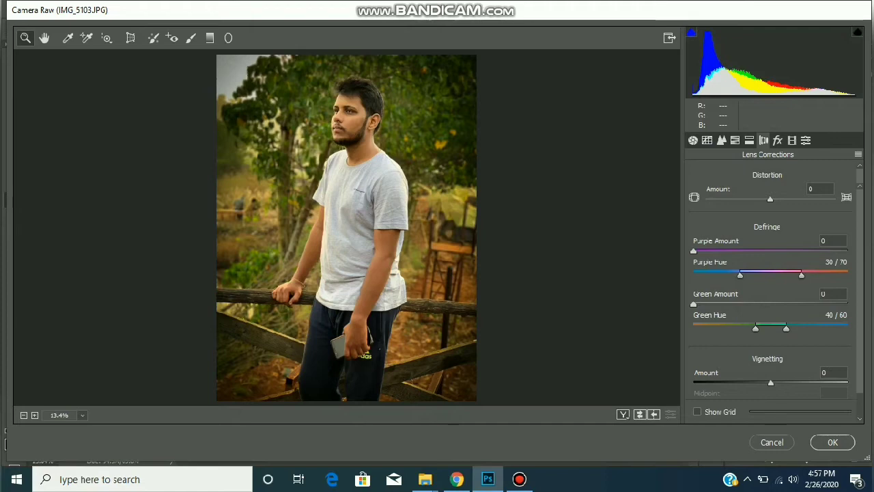
left_click(693, 140)
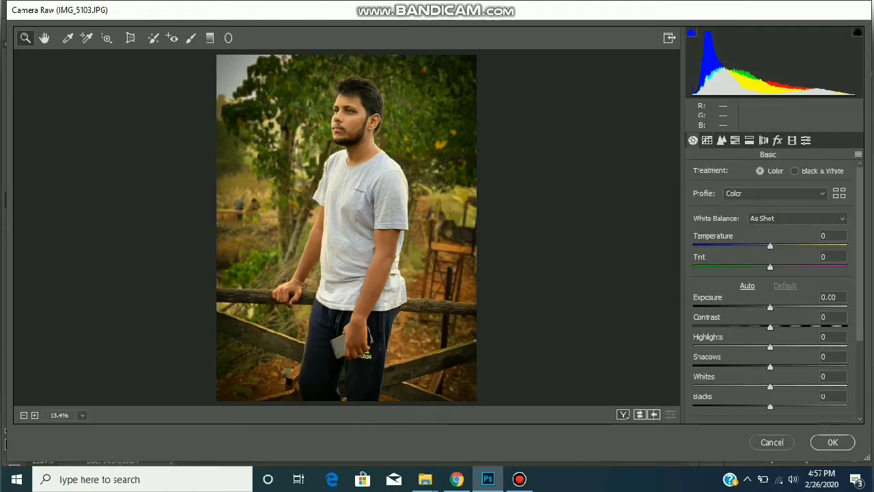
left_click_drag(771, 308, 773, 346)
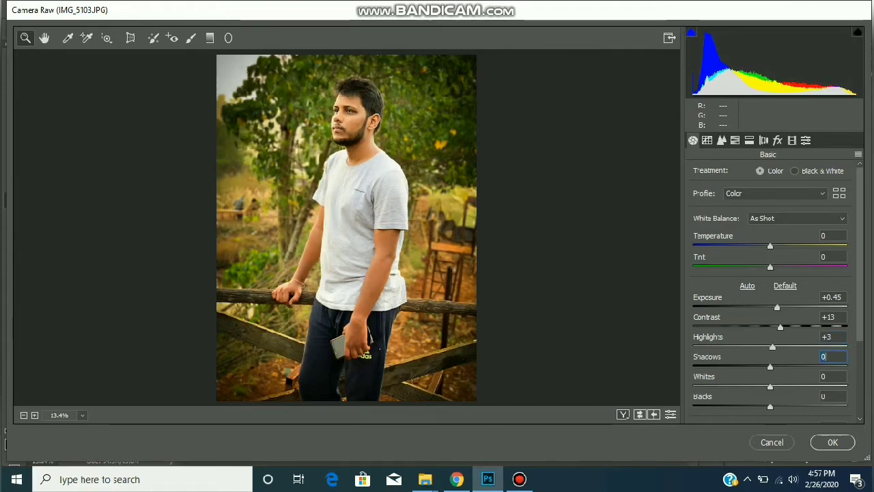
left_click_drag(770, 367, 743, 367)
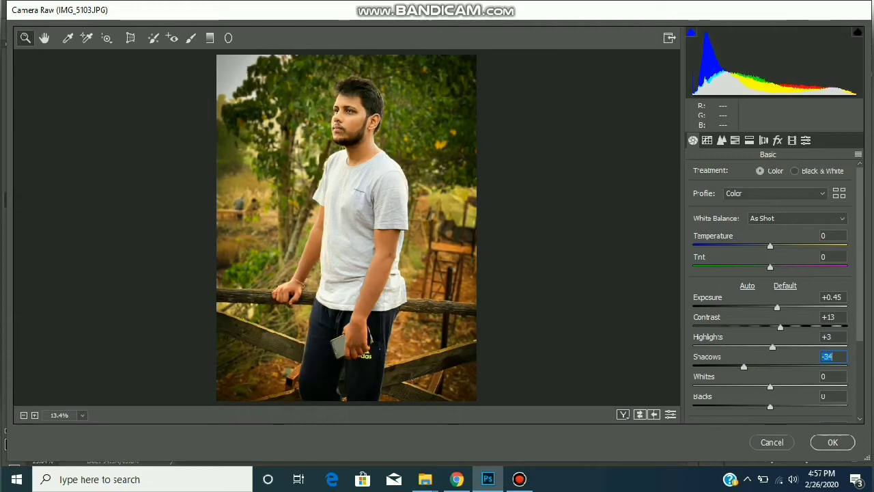
key("shift+Down")
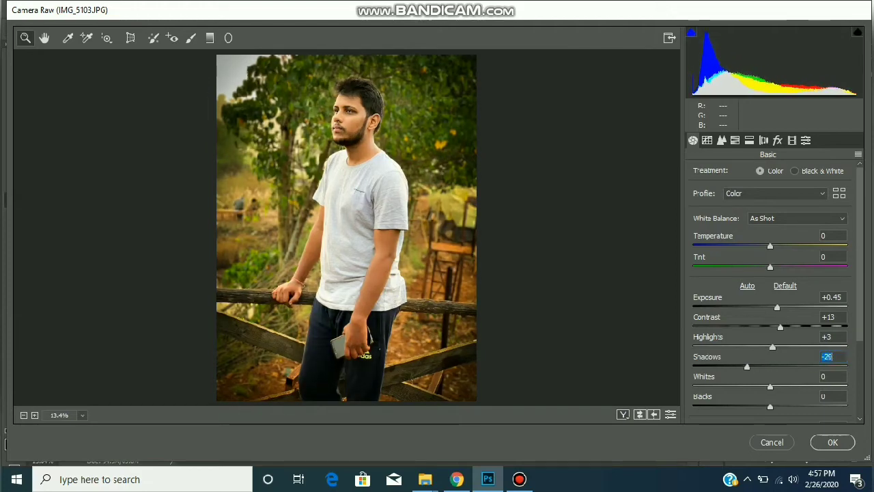
Step: Lower the whites in the basic adjustments to -39
key("Tab")
key("shift+Down")
key("shift+Down")
key("shift+Down")
key("shift+Down")
key("shift+Down")
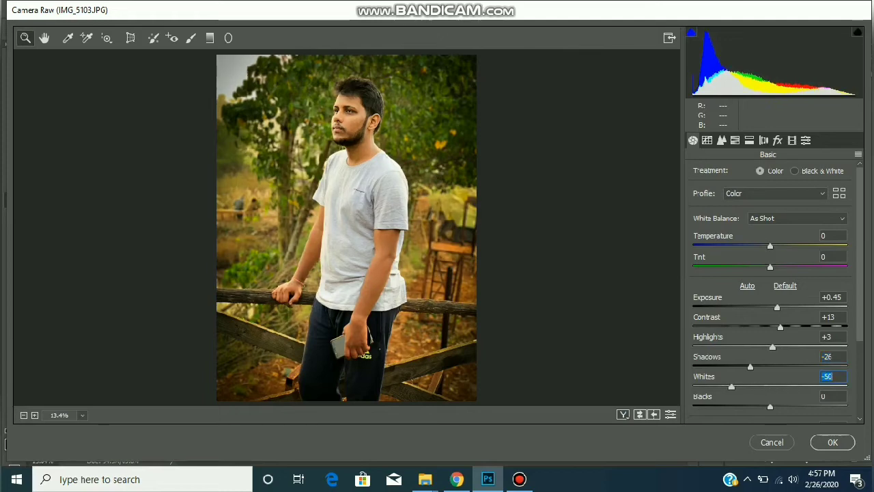
key("shift+Up")
key("shift+Up")
key("shift+Up")
key("shift+Up")
Step: Lower the blacks in the basic adjustments to -14
scroll(771, 273, "down", 3)
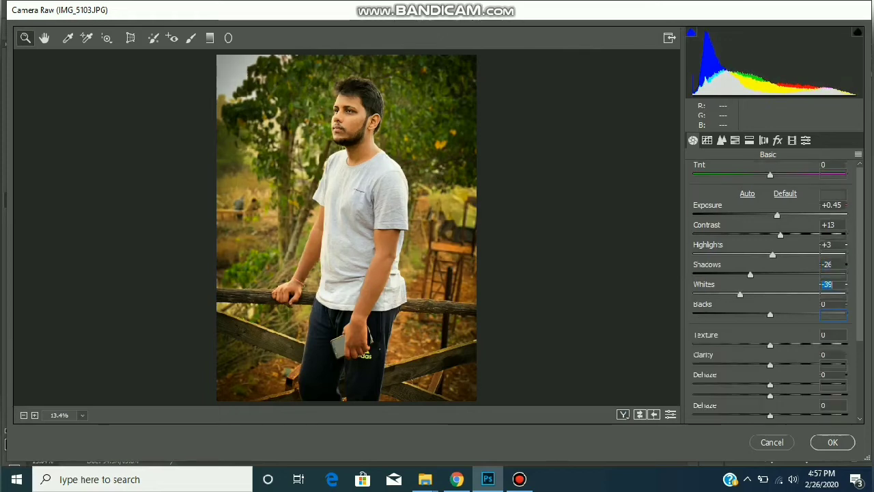
key("Tab")
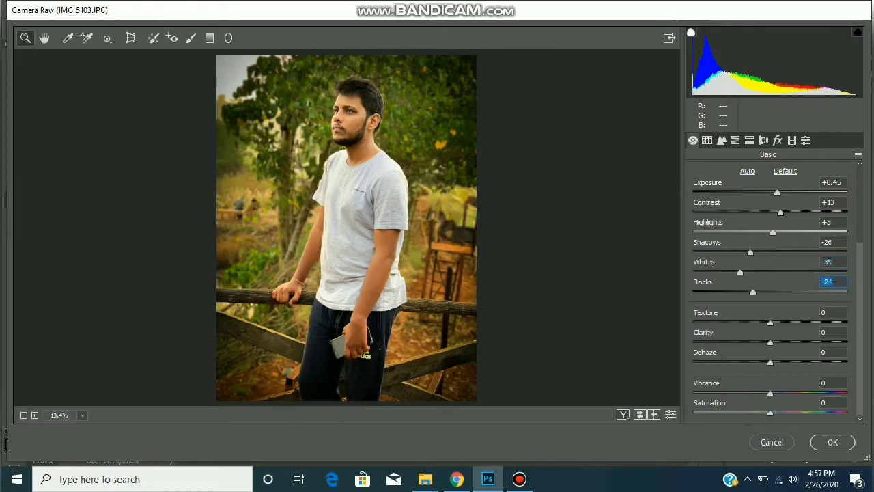
key("shift+Down")
key("shift+Down")
key("shift+Down")
key("shift+Down")
key("shift+Down")
key("shift+Down")
key("shift+Down")
left_click_drag(720, 292, 759, 292)
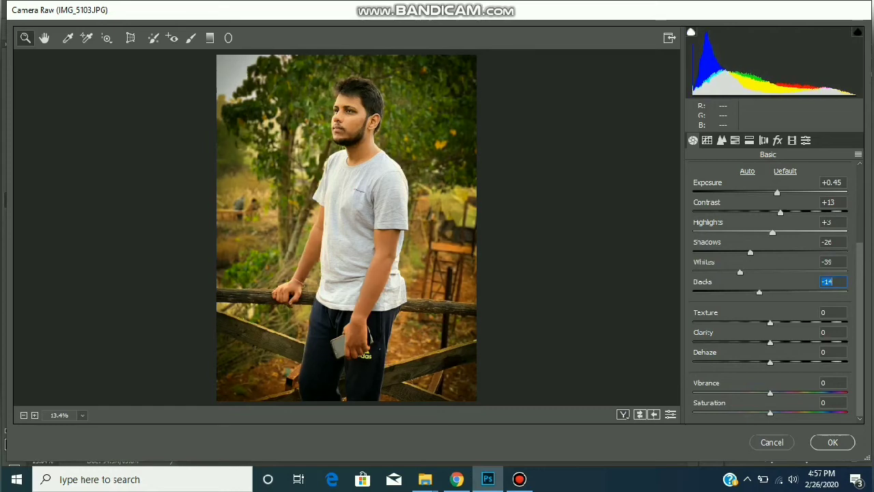
Step: Try positive and negative Texture amounts on the photo, ending at -18
left_click_drag(770, 322, 773, 322)
type("-100")
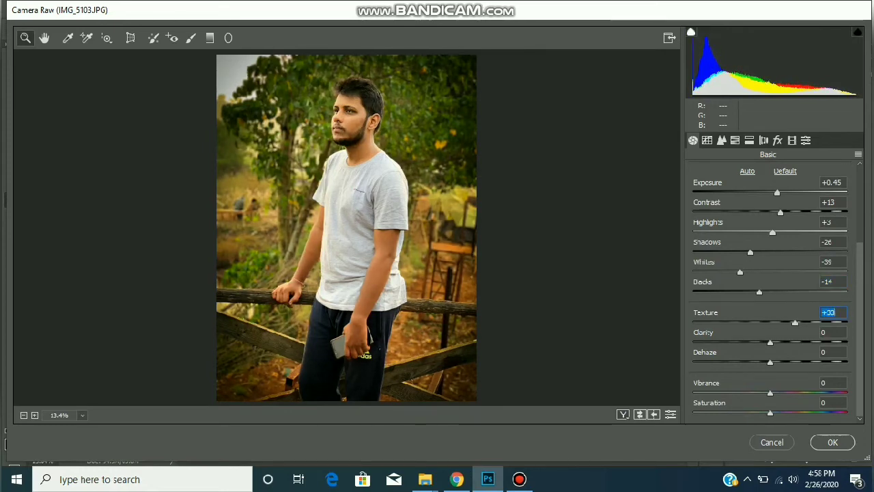
key("Return")
type("-21")
key("Return")
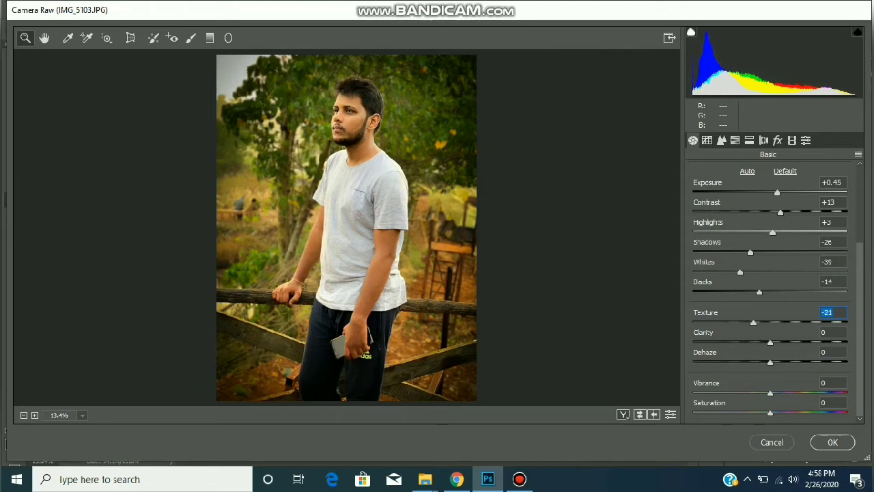
key("Up")
left_click_drag(758, 323, 769, 323)
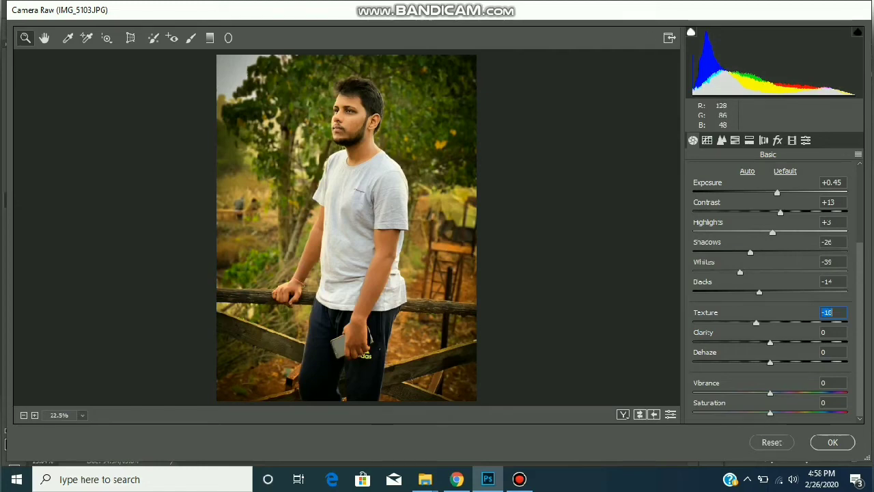
Step: Set Texture to -31 to smooth the man's skin, judging the effect on his face
scroll(346, 223, "up", 3)
scroll(346, 225, "up", 3)
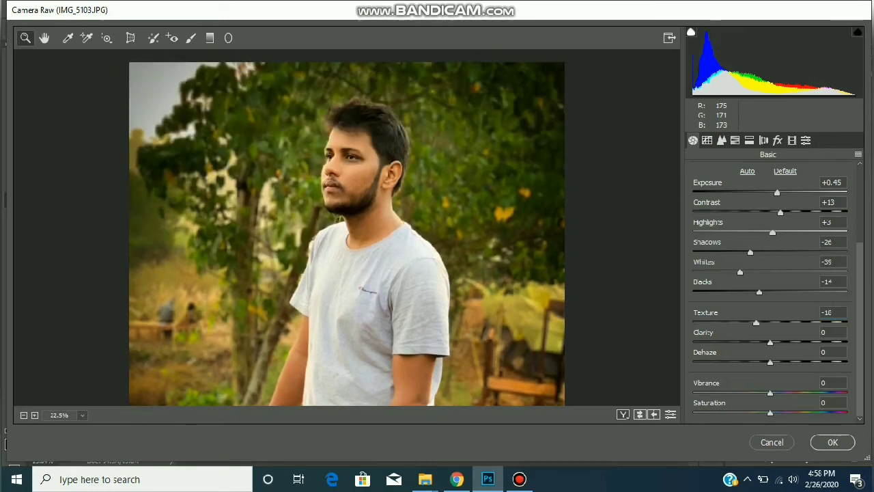
scroll(347, 225, "up", 1)
scroll(346, 227, "up", 3)
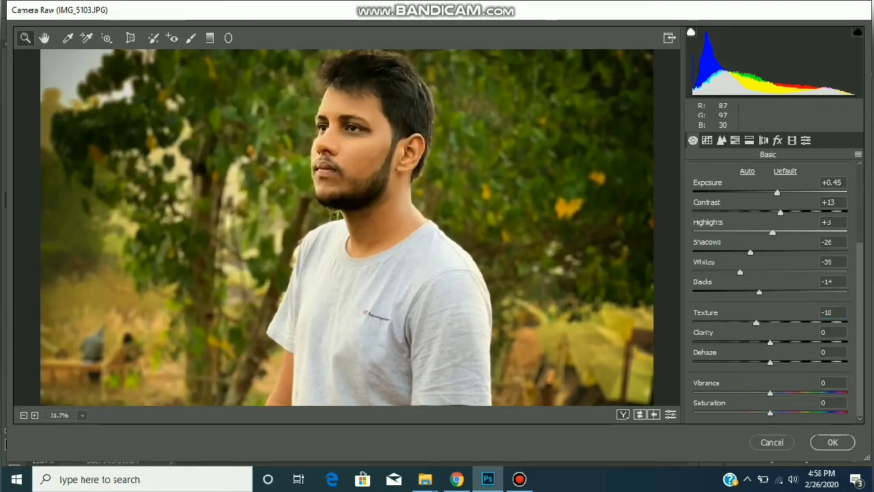
scroll(347, 226, "up", 2)
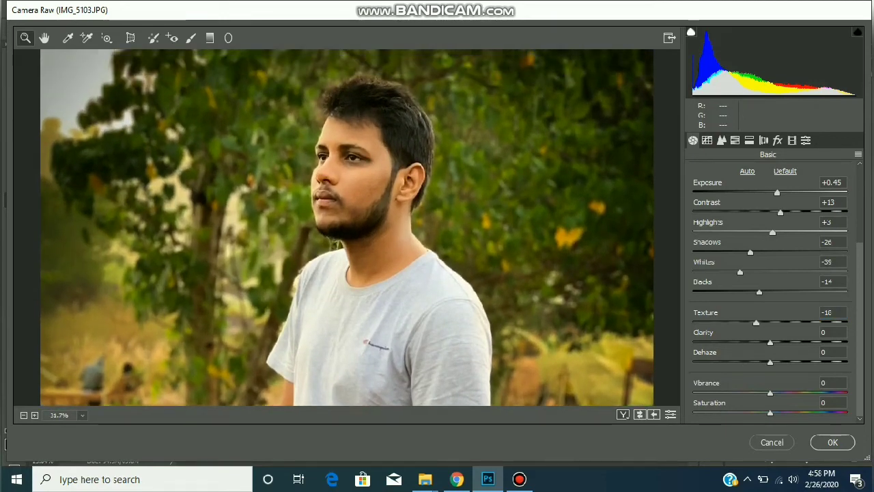
mouse_move(756, 323)
left_mouse_down()
mouse_move(848, 322)
mouse_move(754, 323)
left_mouse_up()
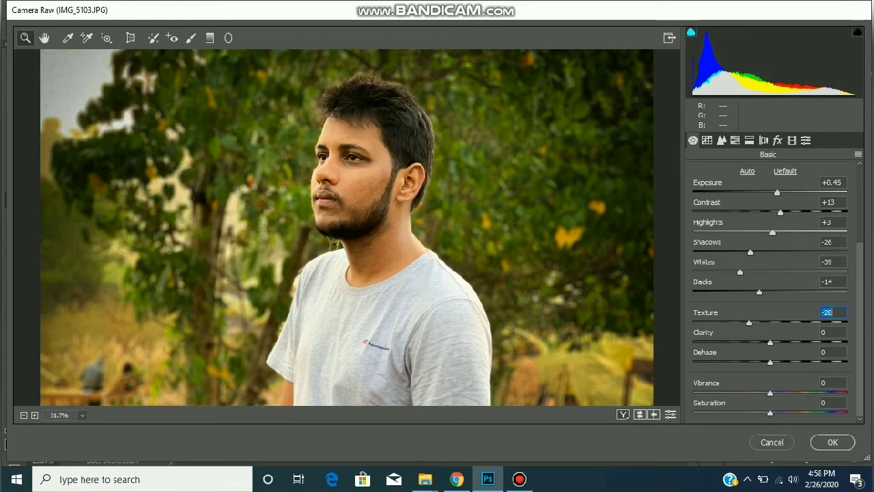
left_click_drag(749, 322, 771, 343)
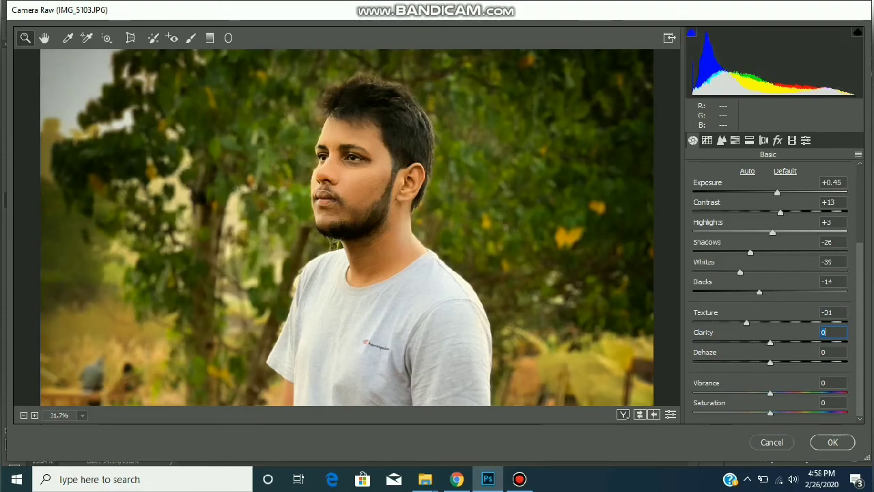
Step: Adjust the parametric tone curve to highlights +27, lights +5, darks -8 and shadows +1
scroll(347, 227, "down", 1)
scroll(347, 226, "down", 2)
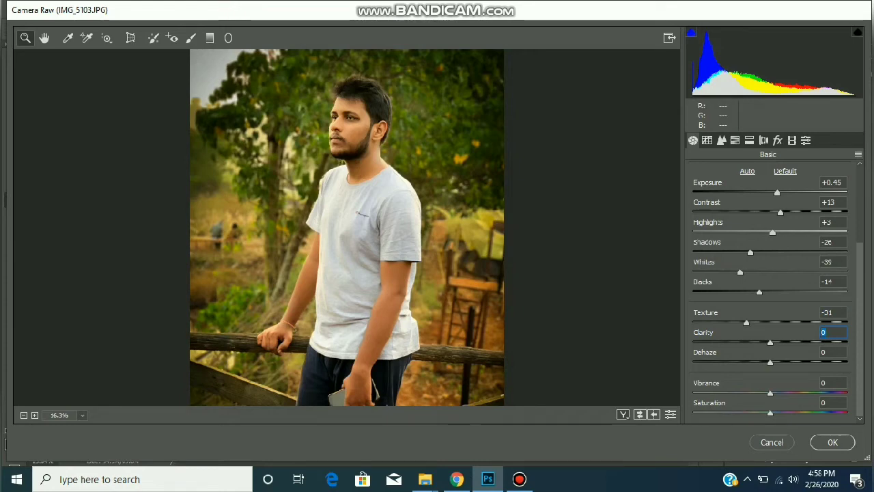
left_click(708, 140)
scroll(768, 273, "down", 1)
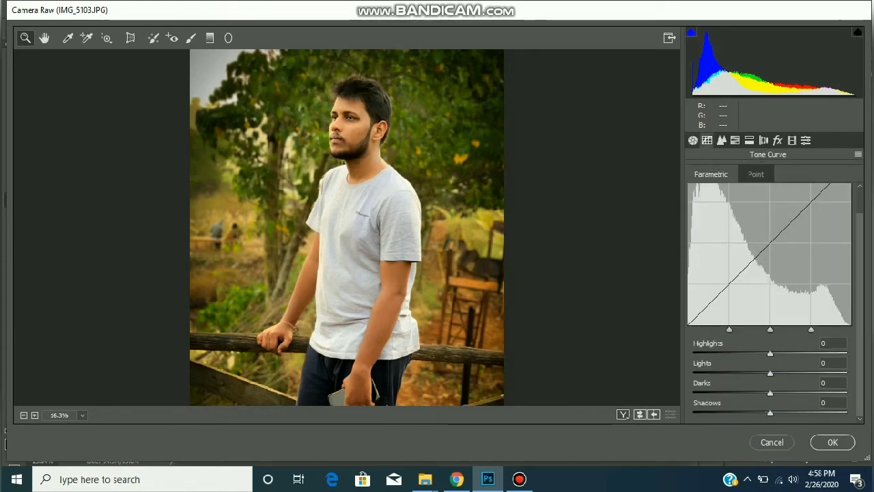
left_click_drag(770, 353, 763, 393)
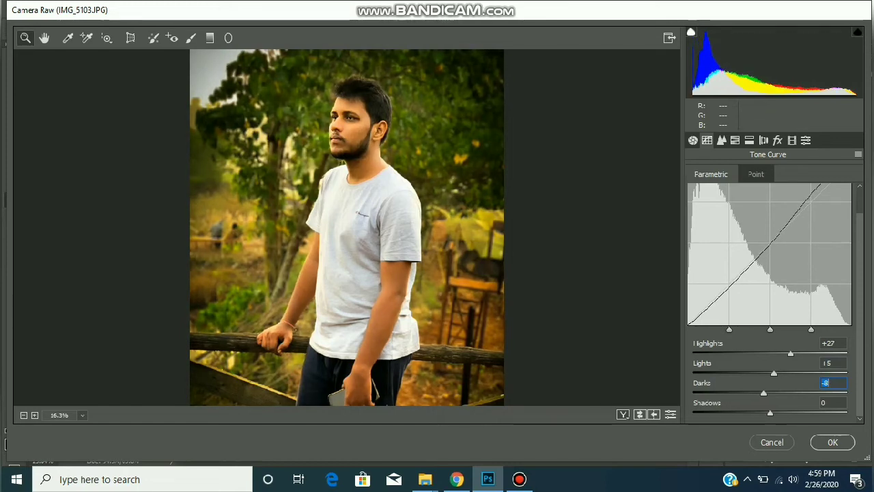
mouse_move(771, 413)
left_mouse_down()
mouse_move(818, 413)
mouse_move(704, 413)
mouse_move(809, 413)
mouse_move(771, 414)
left_mouse_up()
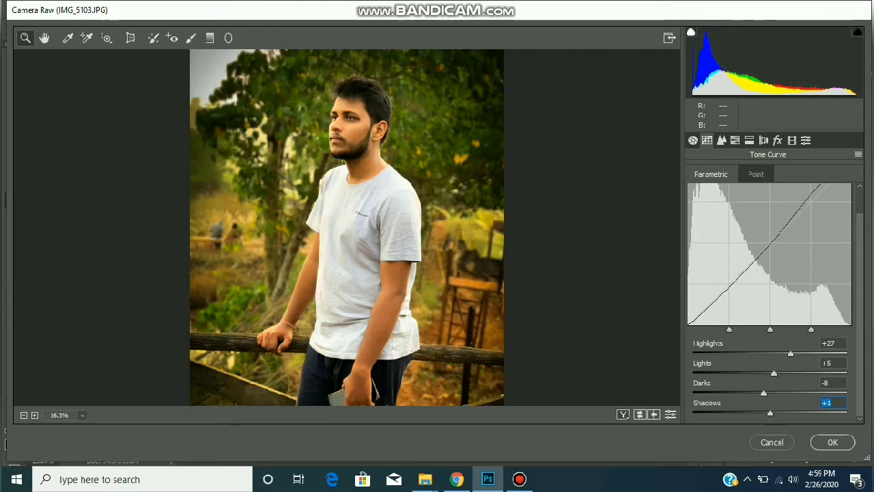
Step: Apply noise reduction with luminance 35 and luminance detail 64, and inspect the man's face up close
left_click(721, 140)
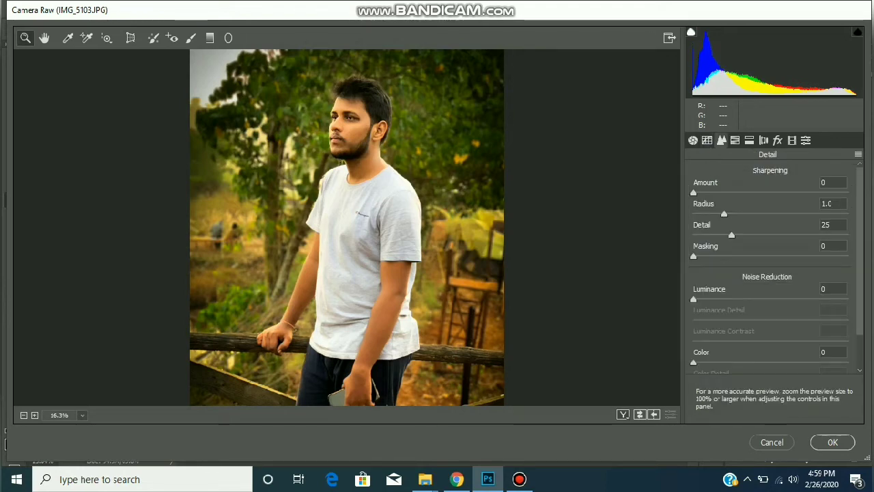
left_click_drag(694, 299, 791, 320)
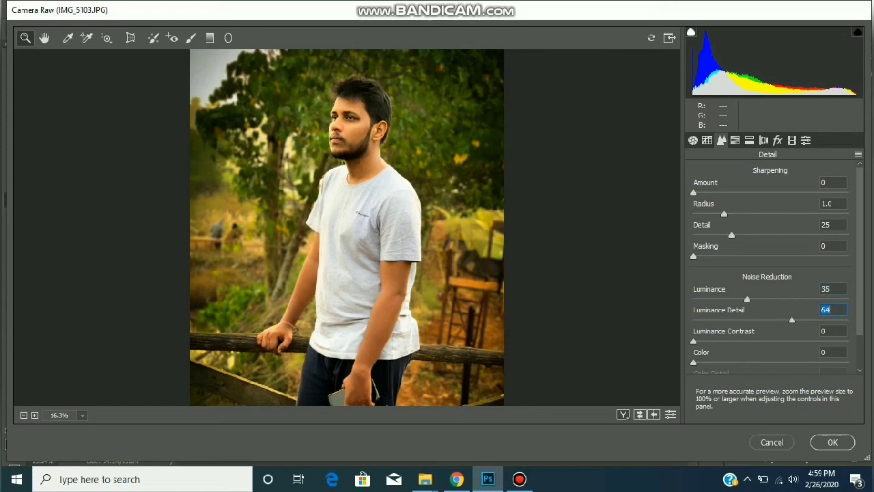
scroll(347, 228, "up", 5)
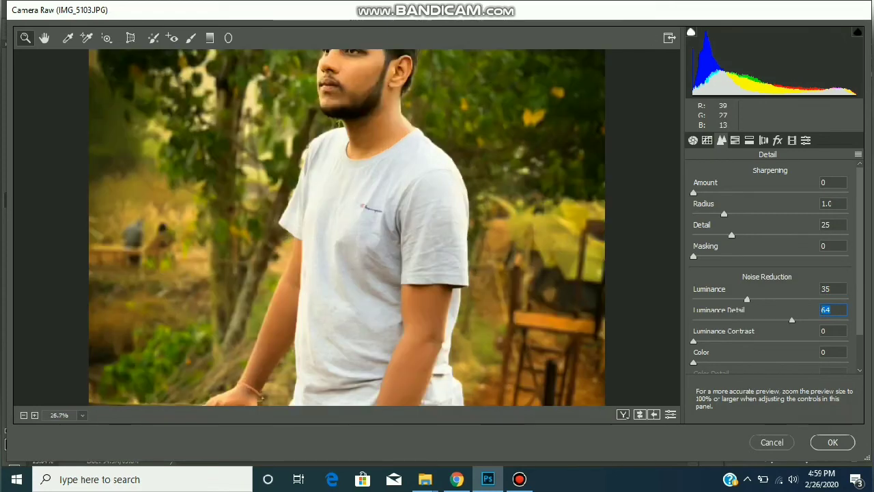
left_click_drag(351, 216, 352, 335)
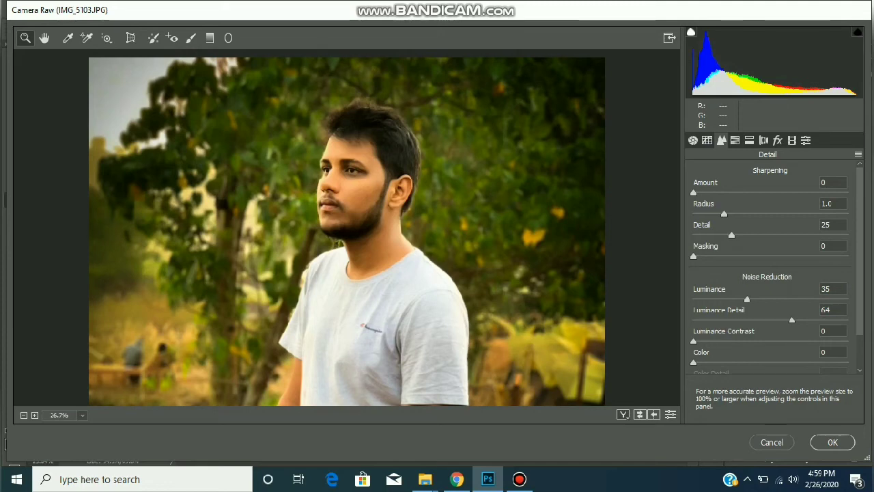
Step: Refine the noise reduction to luminance 10, luminance detail 13, luminance contrast 45 and color 2
type("76")
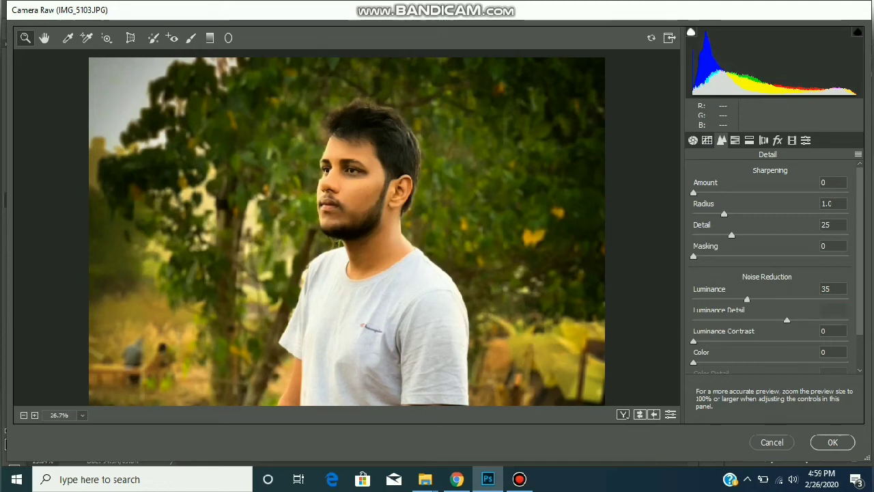
key("Return")
left_click_drag(810, 321, 709, 299)
left_click(773, 342)
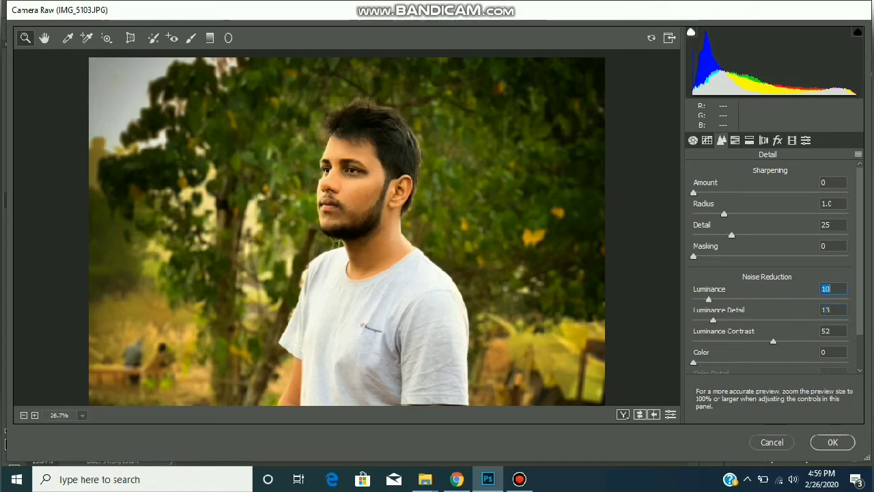
mouse_move(773, 342)
left_mouse_down()
mouse_move(715, 341)
mouse_move(827, 342)
mouse_move(762, 342)
left_mouse_up()
left_click_drag(694, 363, 754, 363)
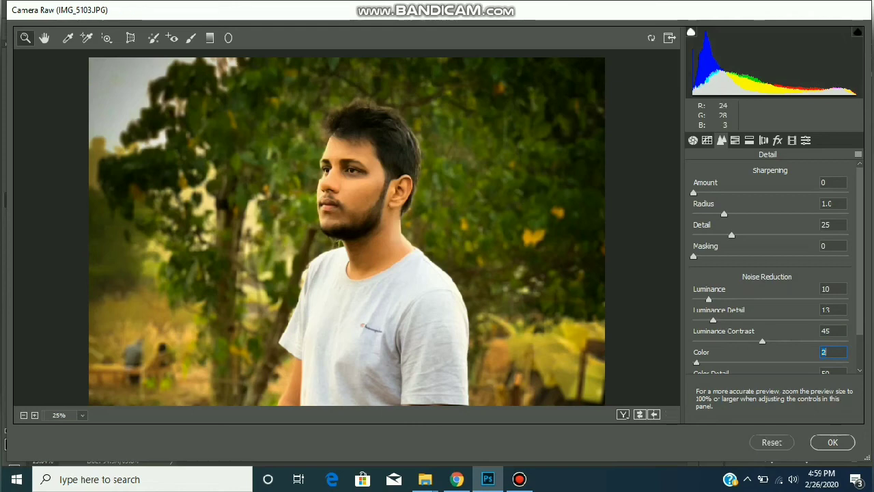
Step: Shift the hues in the HSL adjustments to yellows -21, greens +38 and aquas -5
scroll(380, 290, "down", 4)
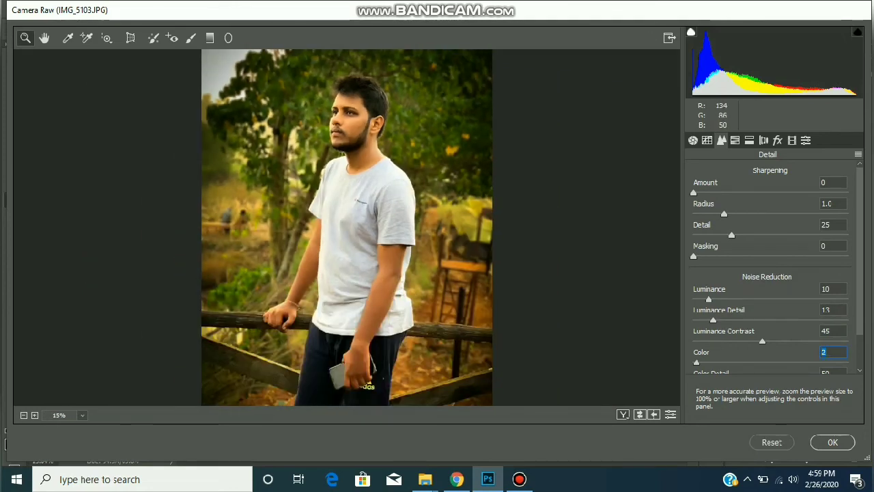
scroll(379, 290, "down", 1)
left_click(735, 140)
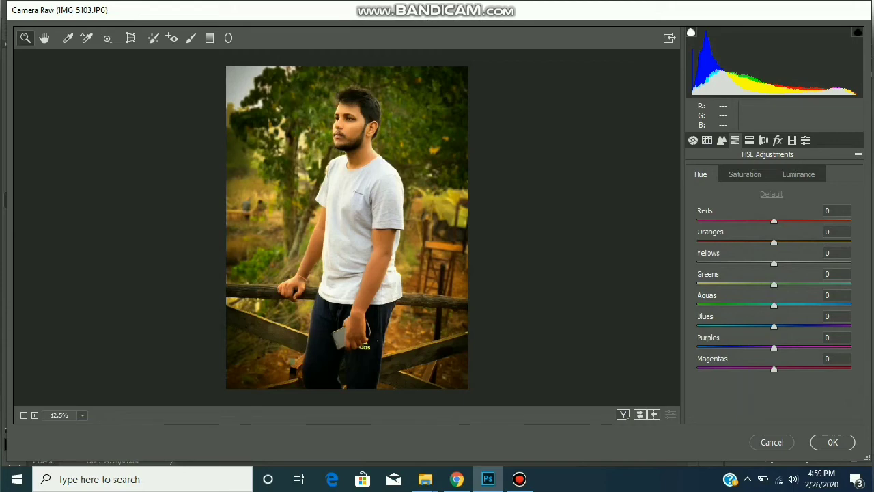
left_click_drag(774, 284, 815, 284)
mouse_move(774, 263)
left_mouse_down()
mouse_move(726, 263)
mouse_move(816, 263)
mouse_move(697, 263)
mouse_move(800, 263)
mouse_move(758, 263)
left_mouse_up()
left_click_drag(815, 285, 814, 305)
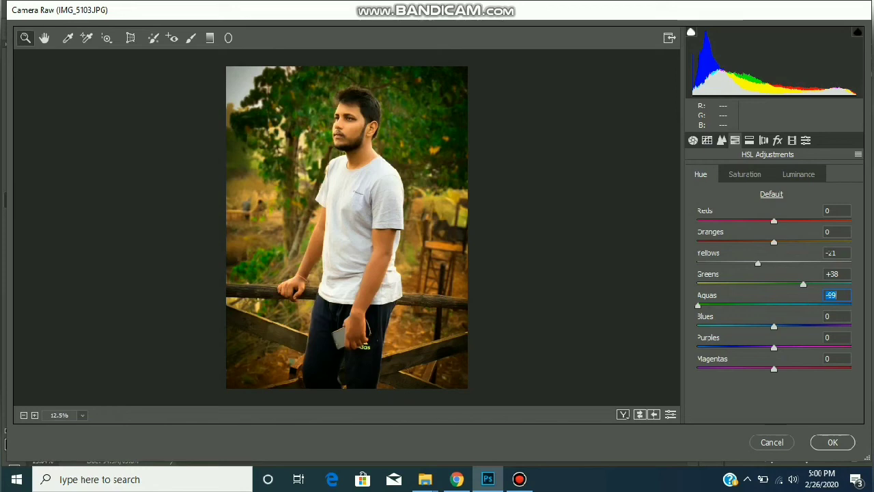
left_click_drag(702, 305, 771, 305)
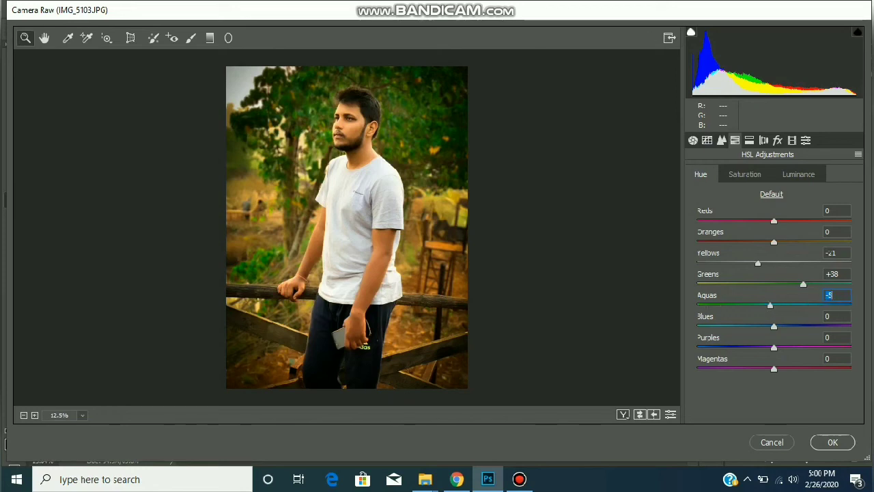
Step: Set the reds hue to -10 and the blues hue to +2, testing purples and magentas but returning both to 0
left_click_drag(774, 242, 823, 221)
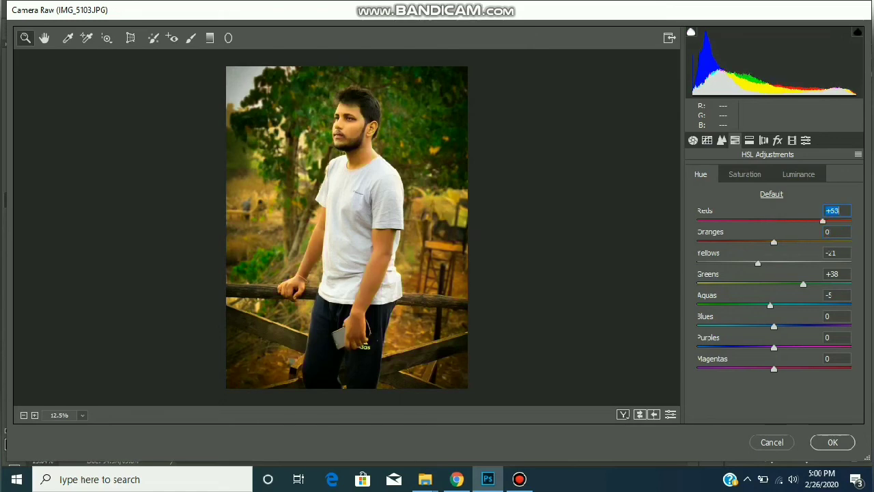
left_click_drag(697, 221, 766, 221)
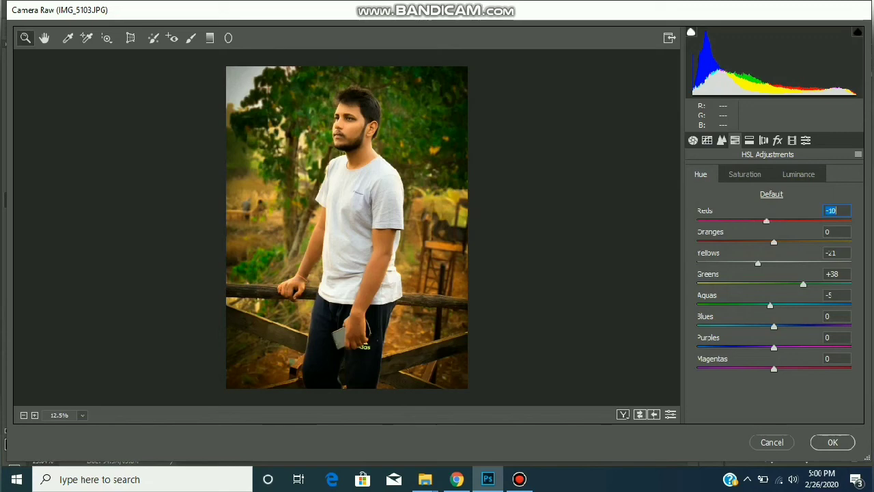
mouse_move(774, 327)
left_mouse_down()
mouse_move(814, 327)
mouse_move(782, 326)
left_mouse_up()
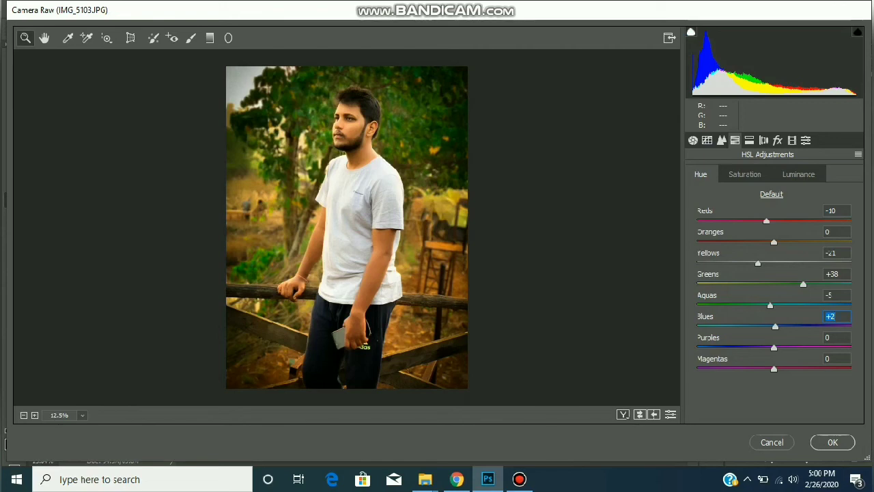
left_click_drag(774, 347, 831, 369)
type("0")
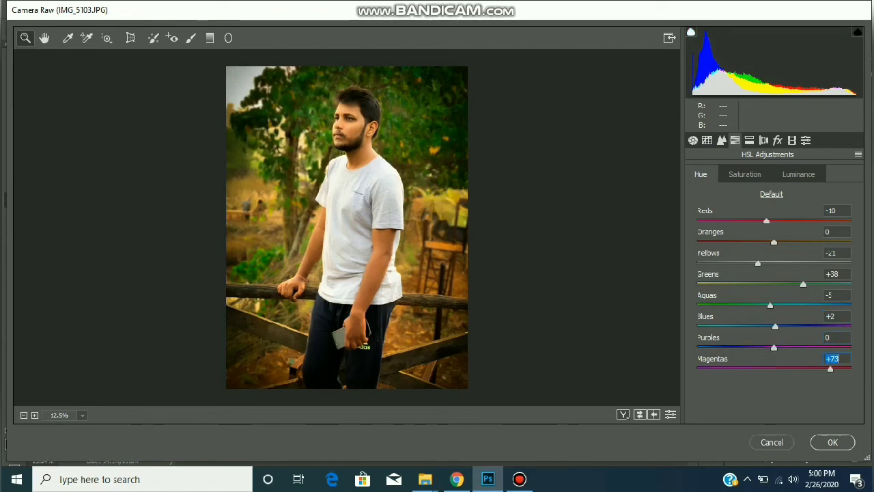
type("0")
Step: Try a lens distortion amount of +100 on the photo and reset it to 0
left_click(749, 140)
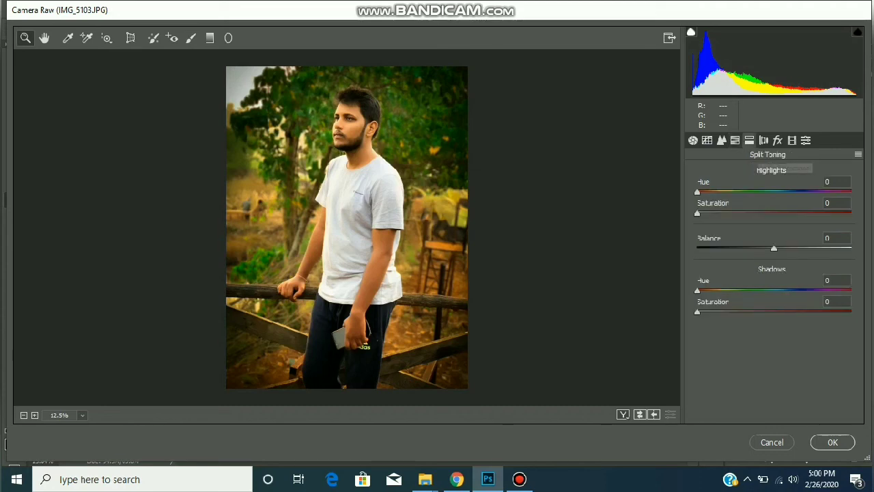
left_click(763, 140)
left_click_drag(770, 199, 834, 199)
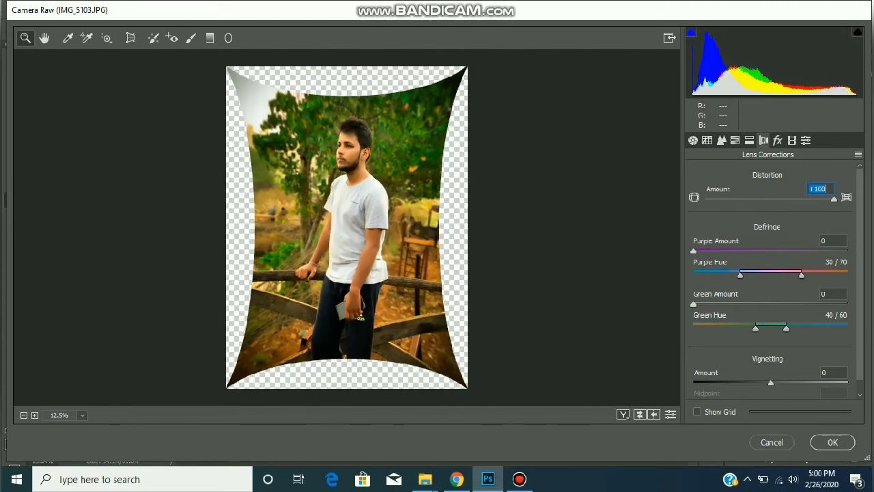
type("0")
Step: Darken the photo's edges with lens vignetting amount -29 and midpoint 28, and apply the Camera Raw adjustments
scroll(770, 280, "down", 2)
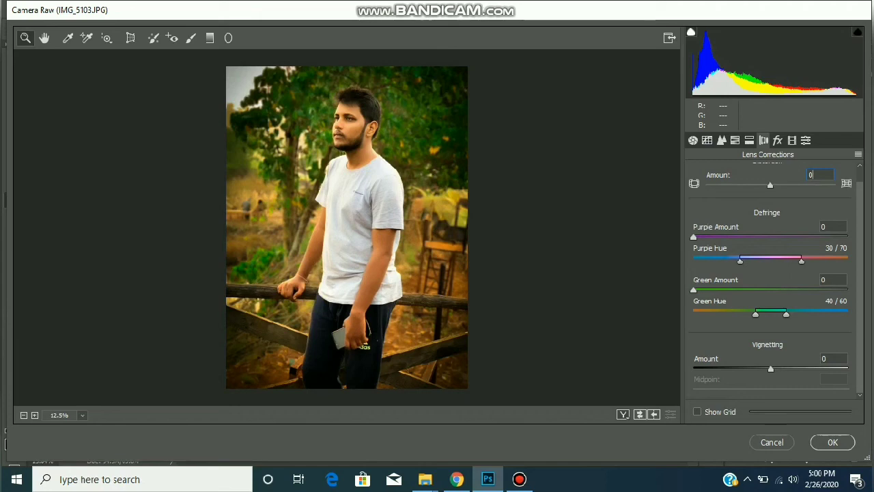
left_click_drag(771, 369, 748, 368)
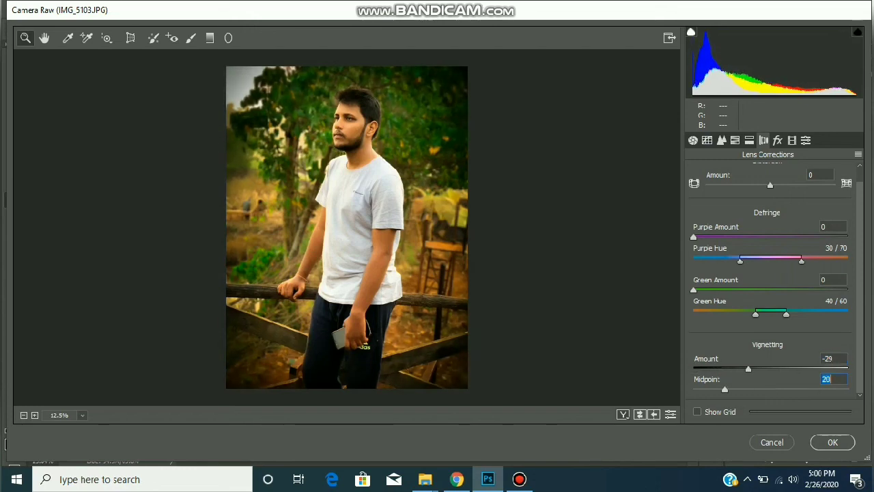
type("0")
left_click_drag(694, 389, 752, 389)
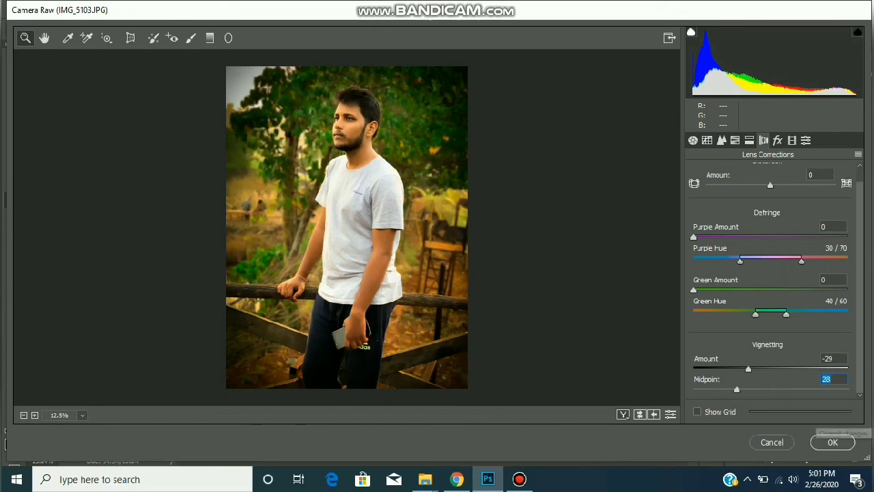
left_click(832, 442)
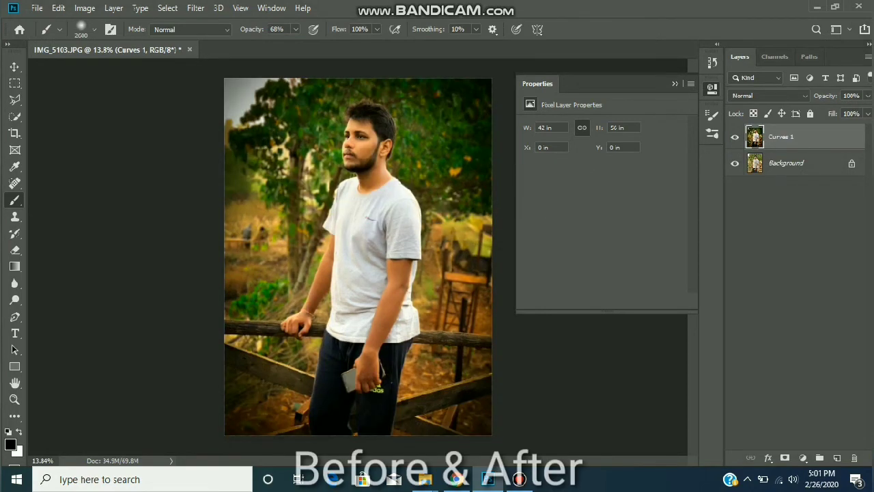
Step: Compare the portrait before and after the edit by repeatedly hiding and showing the Curves 1 layer, leaving it visible
left_click(735, 137)
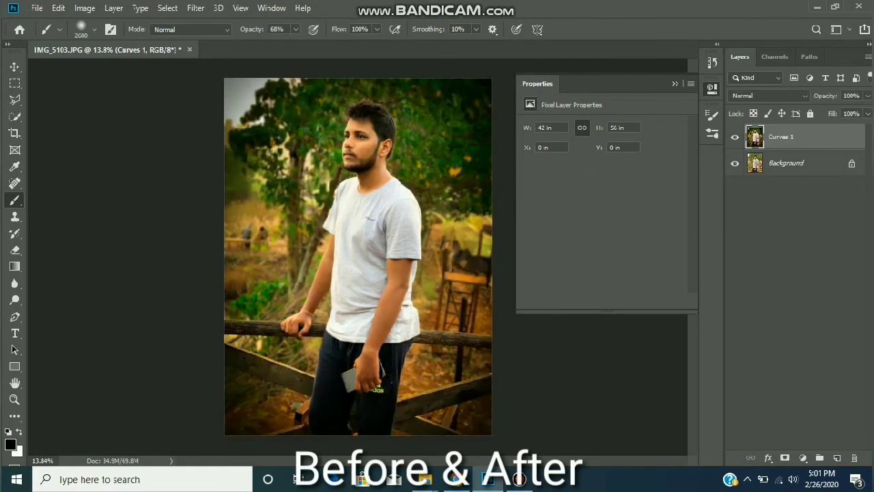
scroll(371, 166, "up", 6)
left_click_drag(372, 166, 382, 235)
key("v")
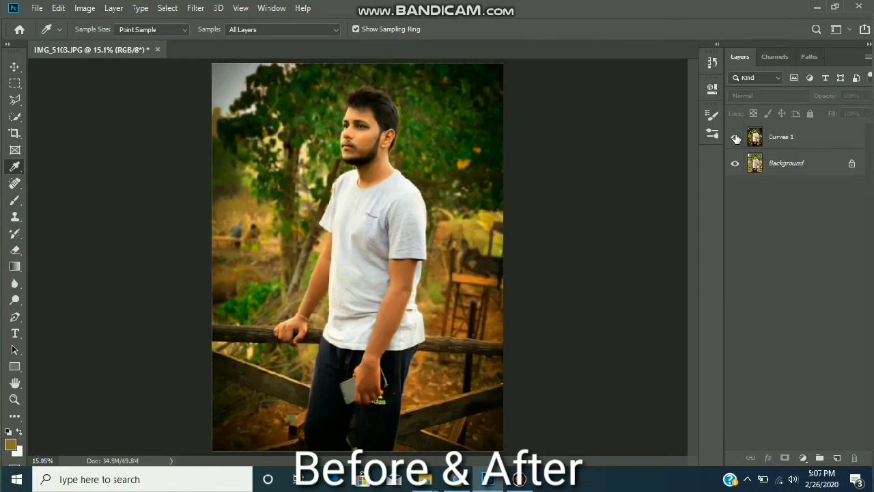
left_click(736, 139)
left_click(736, 139)
left_click(736, 138)
left_click(735, 138)
left_click(735, 138)
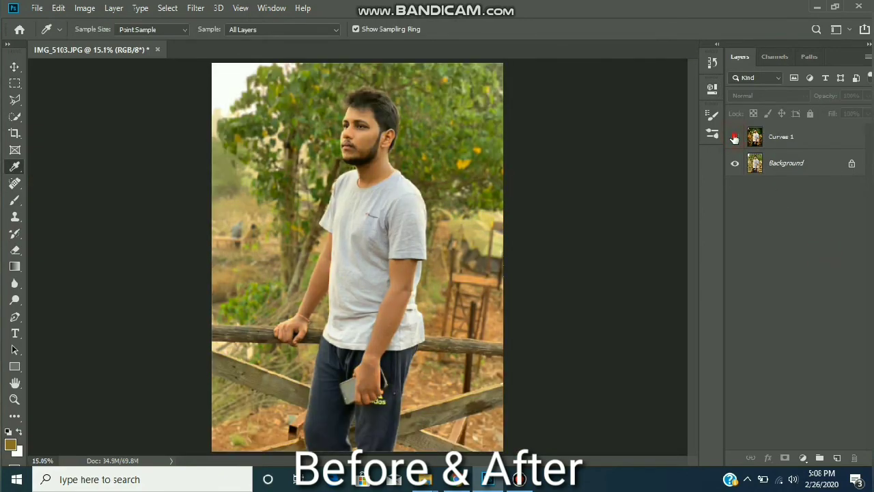
left_click(735, 138)
left_click(735, 138)
left_click(735, 138)
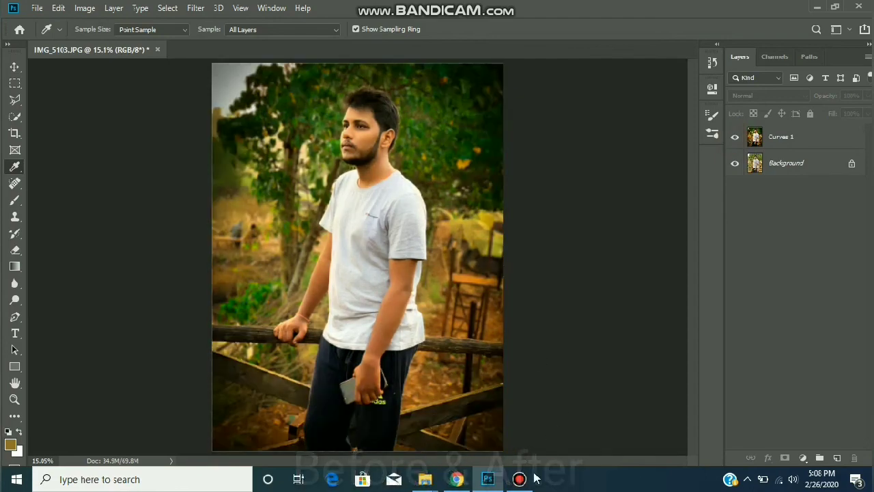